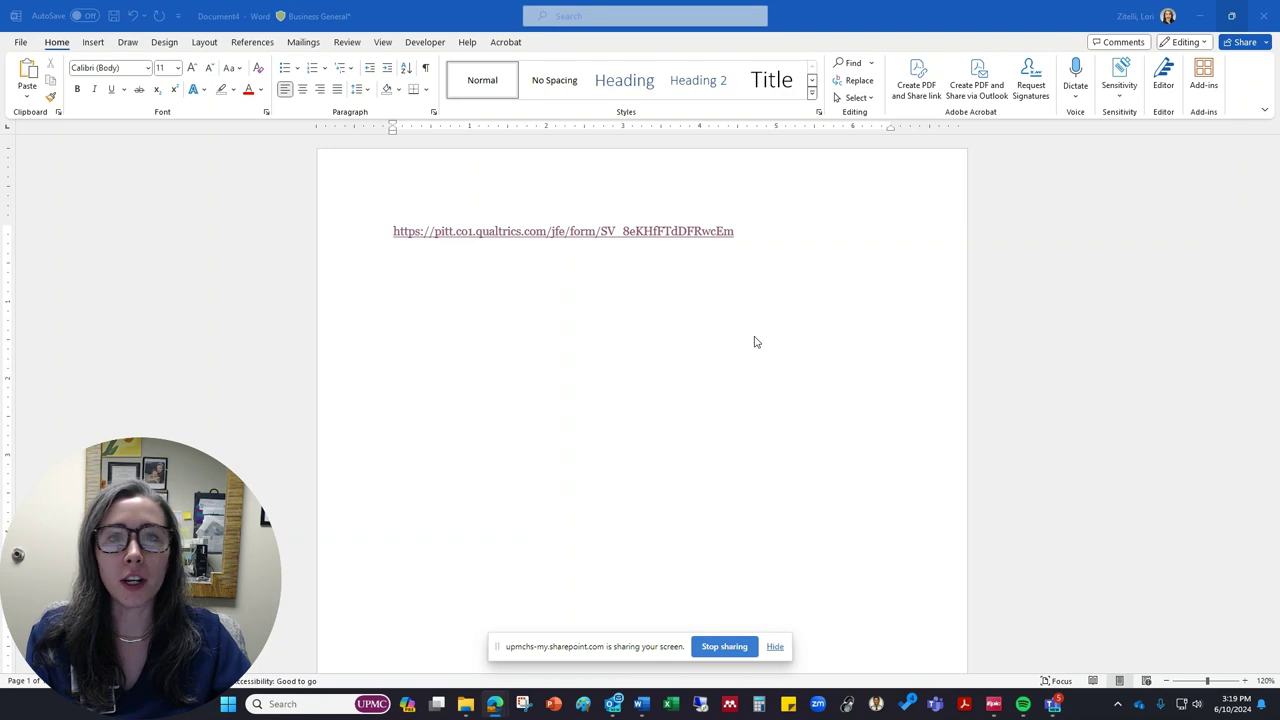
Step: Open the 2024 UPMC Au.D. Extern Interviews survey from the Word link and read down to the role question
{"action": "left_click", "coordinate": [601, 236]}
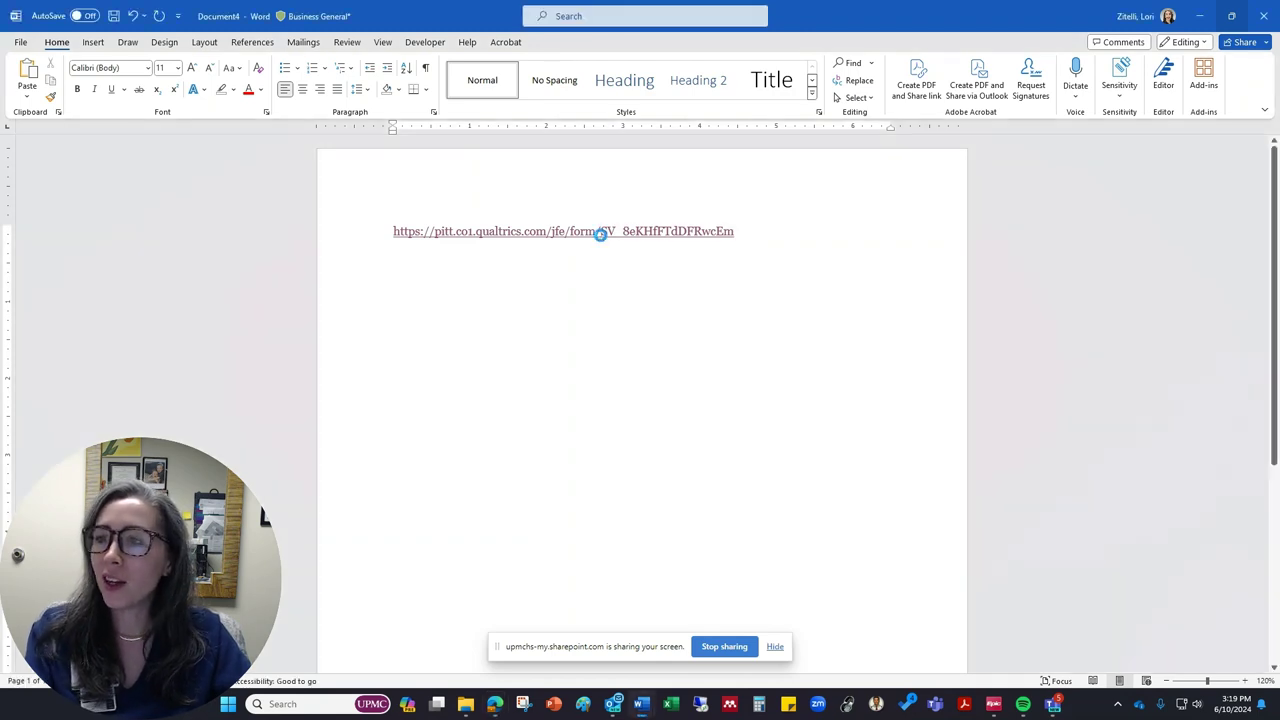
{"action": "left_click", "coordinate": [601, 238], "text": "ctrl"}
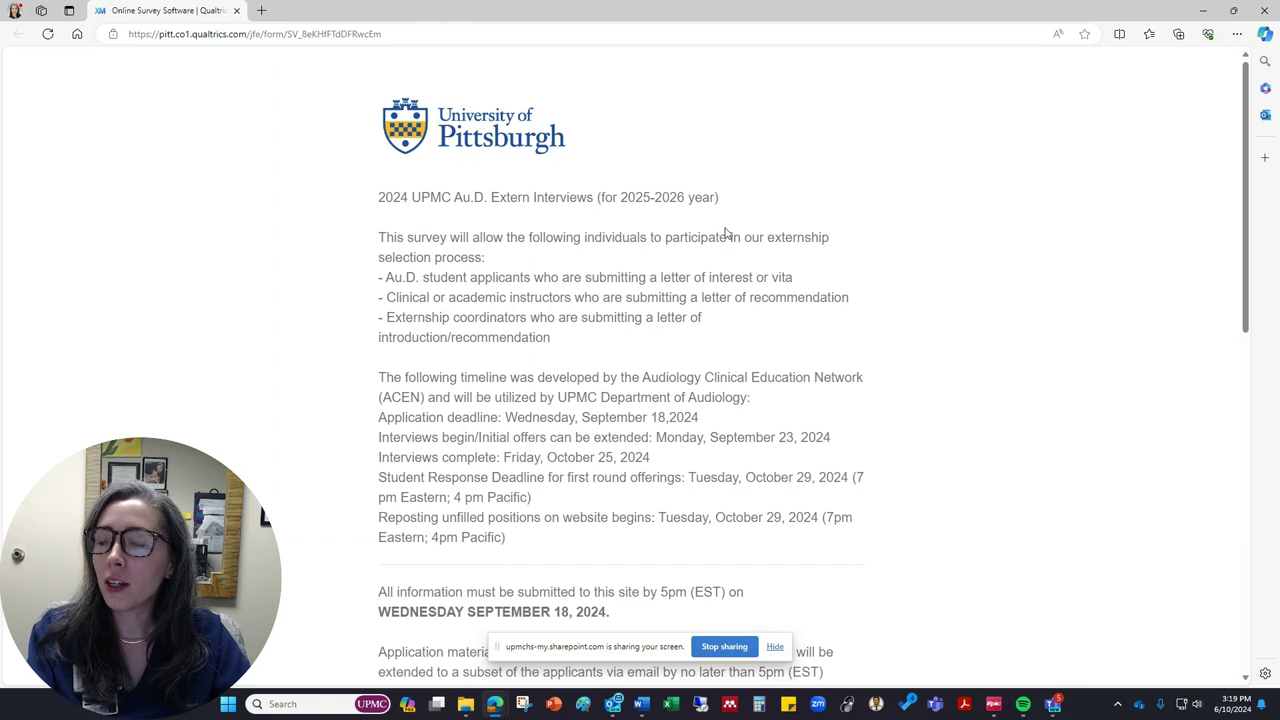
{"action": "scroll", "coordinate": [743, 228], "scroll_direction": "down", "scroll_amount": 1}
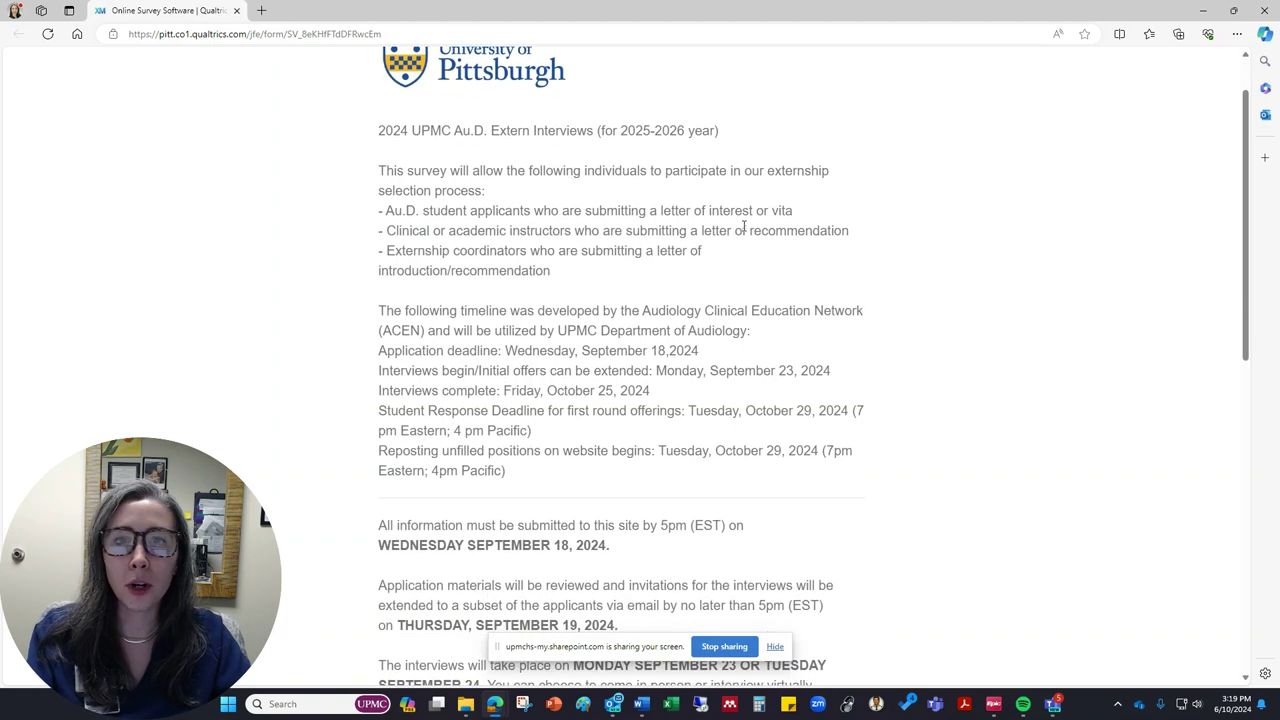
{"action": "scroll", "coordinate": [746, 254], "scroll_direction": "down", "scroll_amount": 1}
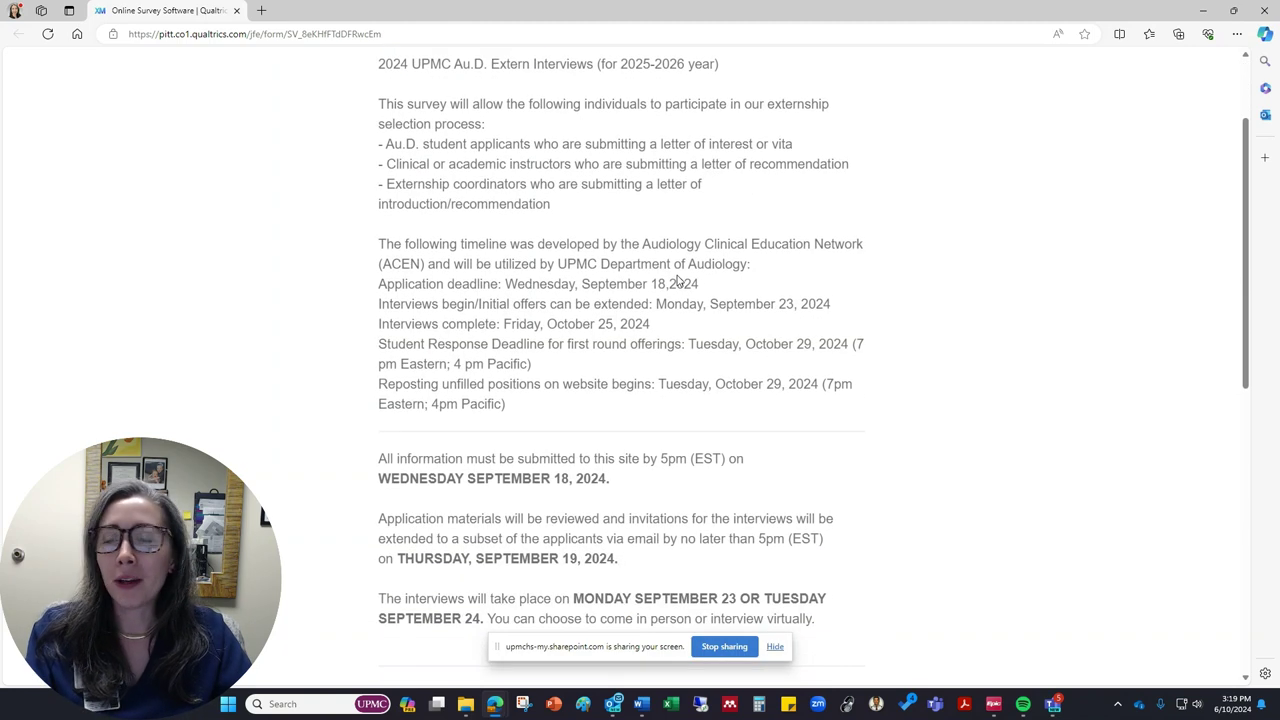
{"action": "scroll", "coordinate": [676, 280], "scroll_direction": "down", "scroll_amount": 3}
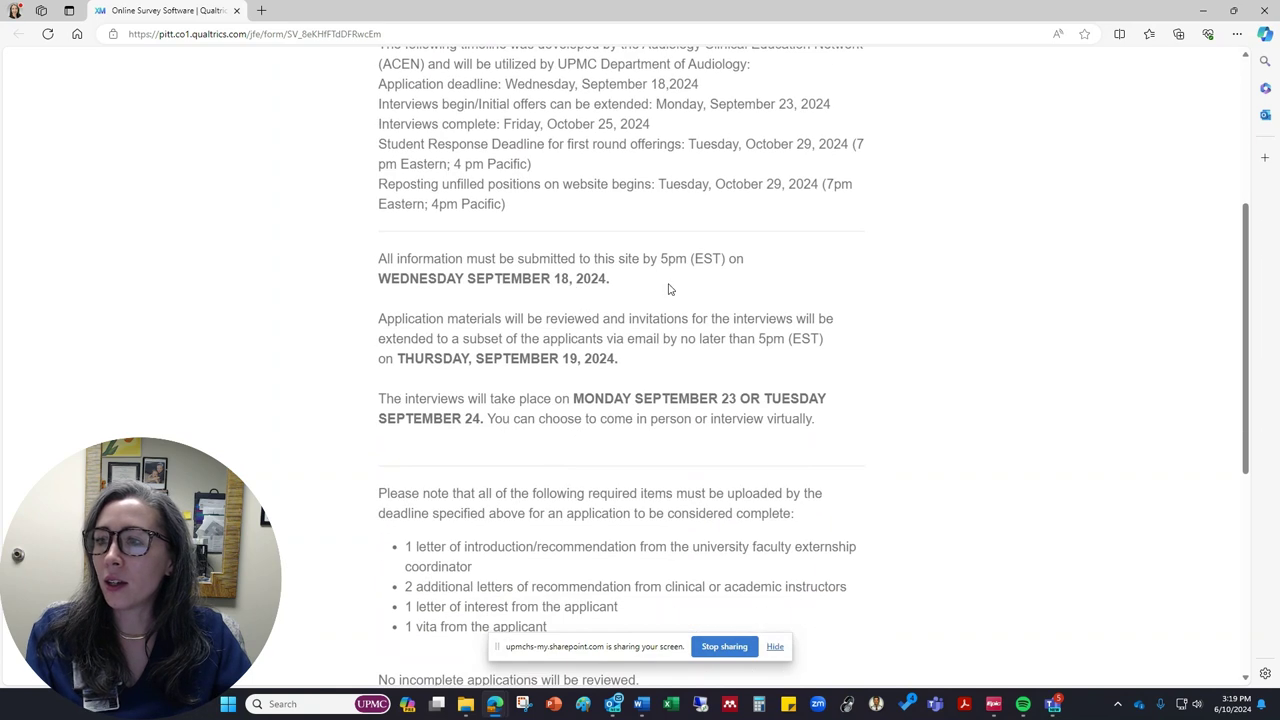
{"action": "scroll", "coordinate": [569, 340], "scroll_direction": "down", "scroll_amount": 4}
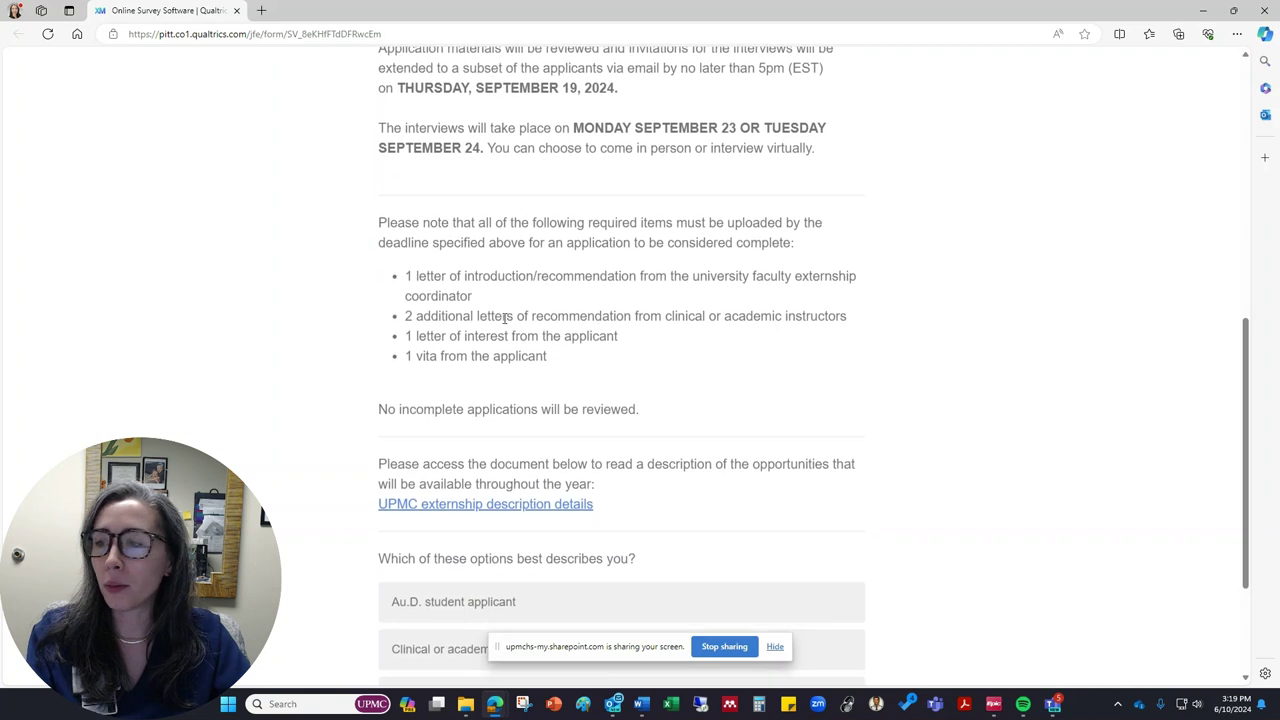
{"action": "scroll", "coordinate": [500, 328], "scroll_direction": "down", "scroll_amount": 1}
{"action": "scroll", "coordinate": [514, 323], "scroll_direction": "down", "scroll_amount": 2}
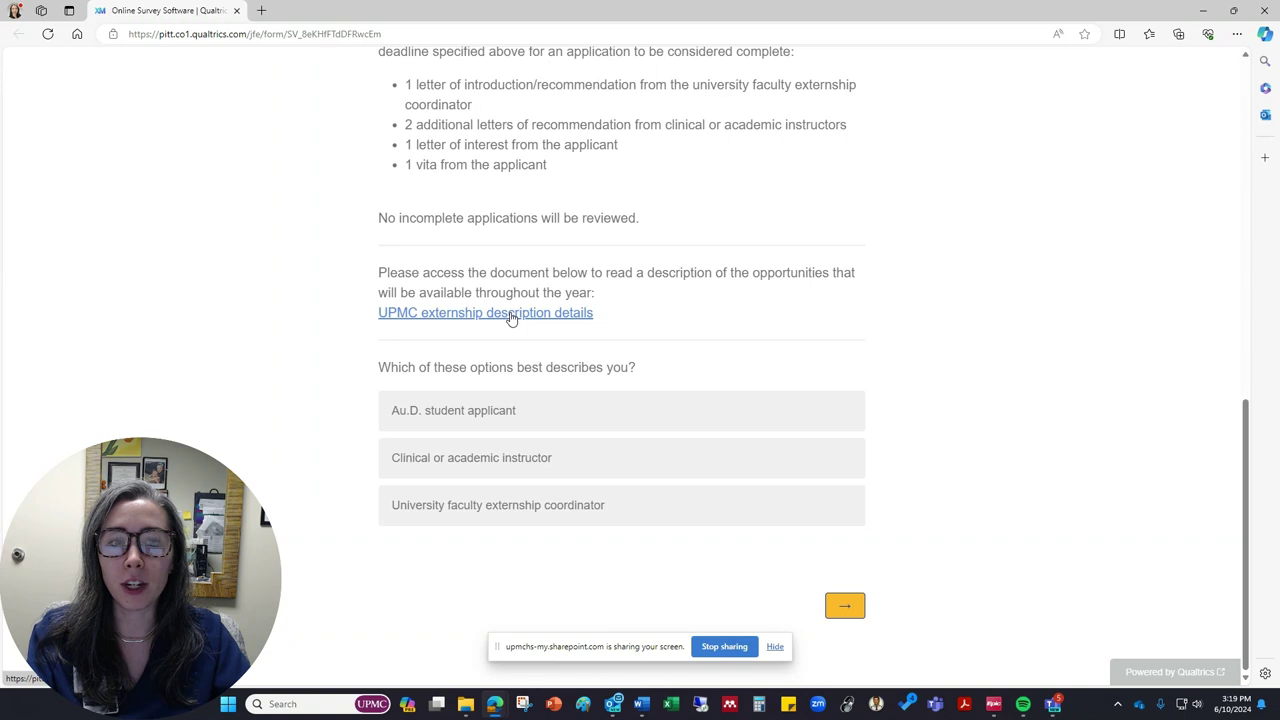
Step: Download the UPMC externship description document and open it from Edge's Downloads
{"action": "left_click", "coordinate": [511, 313]}
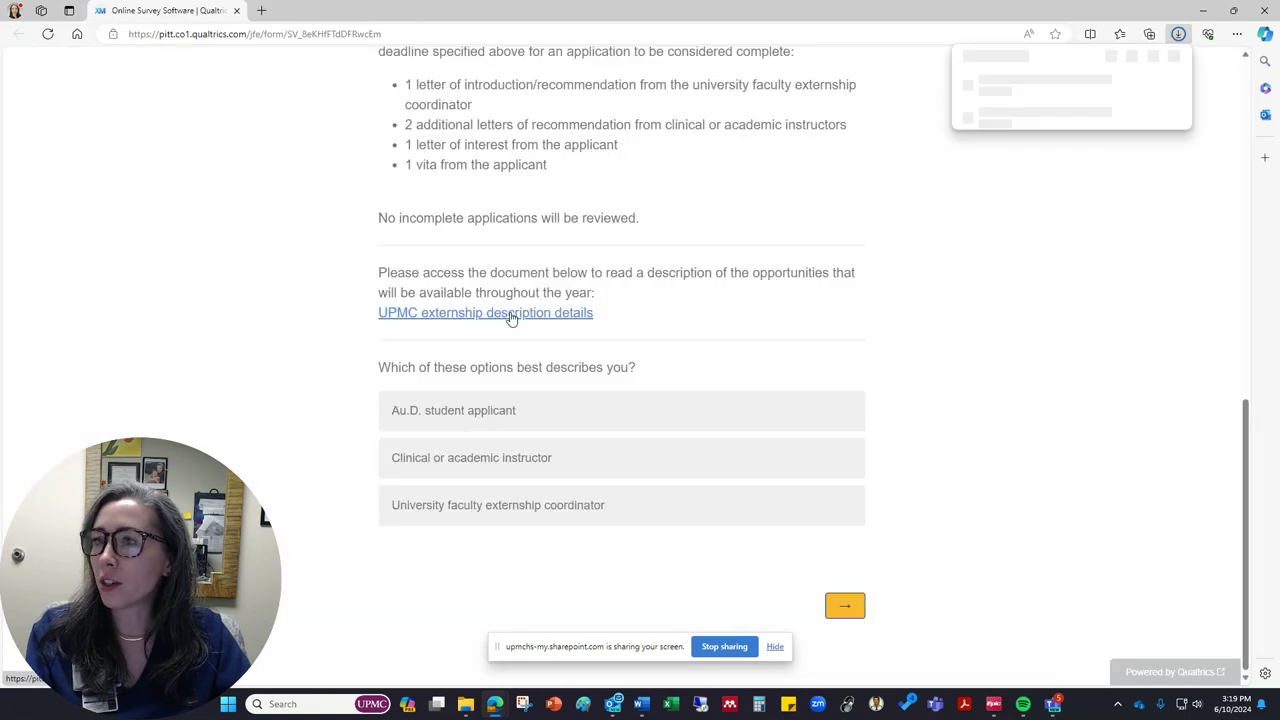
{"action": "left_click", "coordinate": [992, 92]}
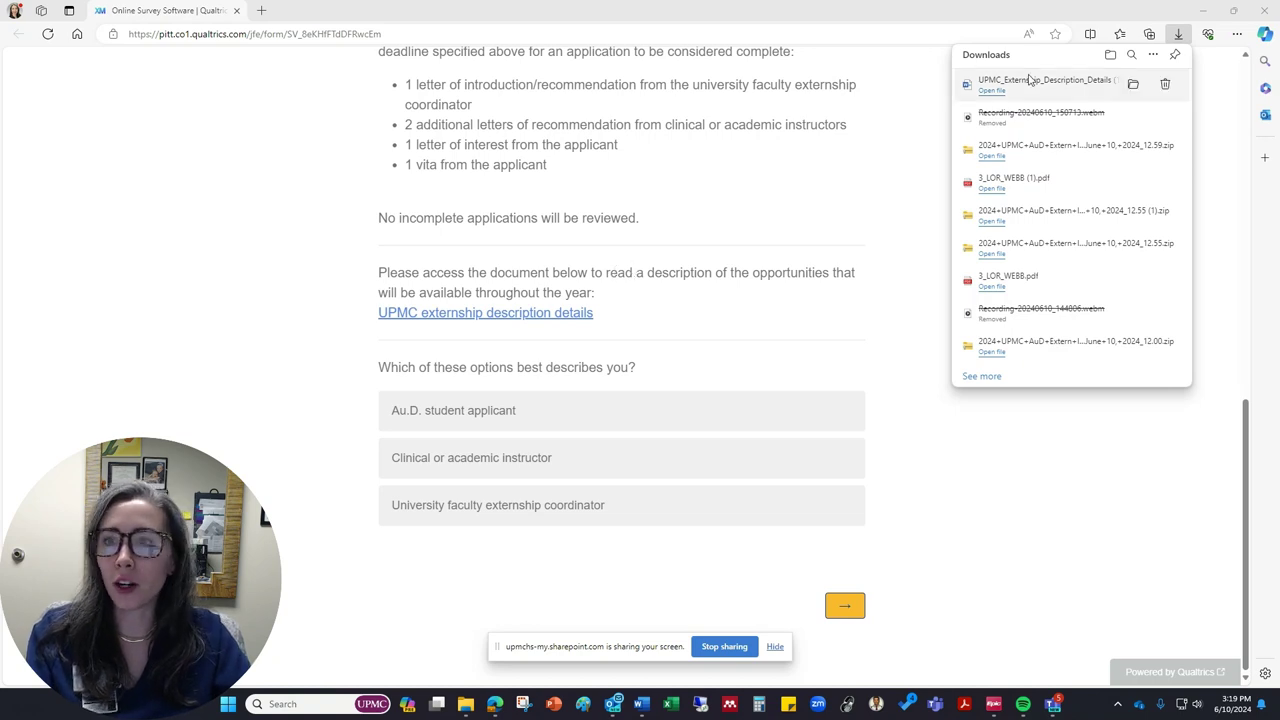
{"action": "left_click", "coordinate": [997, 94]}
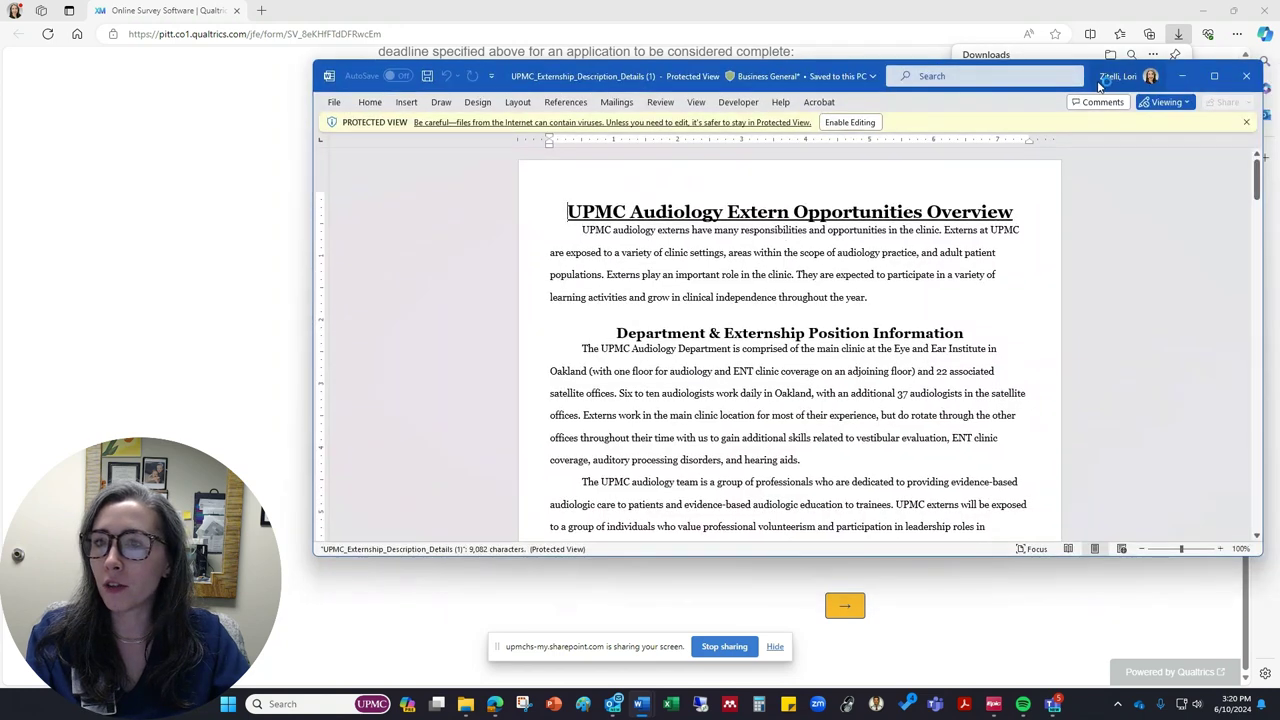
Step: Maximize the externship description in Word, read through it, and close Word
{"action": "left_click", "coordinate": [563, 76]}
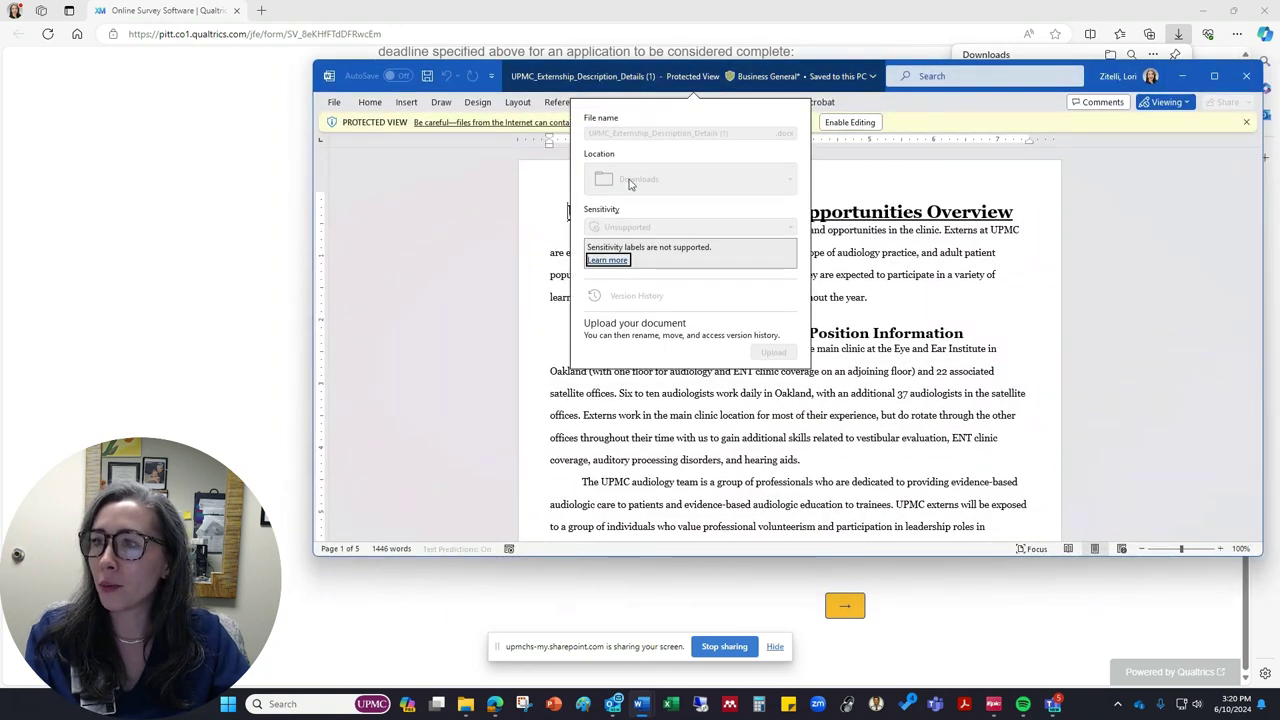
{"action": "left_click", "coordinate": [563, 76]}
{"action": "double_click", "coordinate": [563, 76]}
{"action": "scroll", "coordinate": [907, 185], "scroll_direction": "down", "scroll_amount": 3}
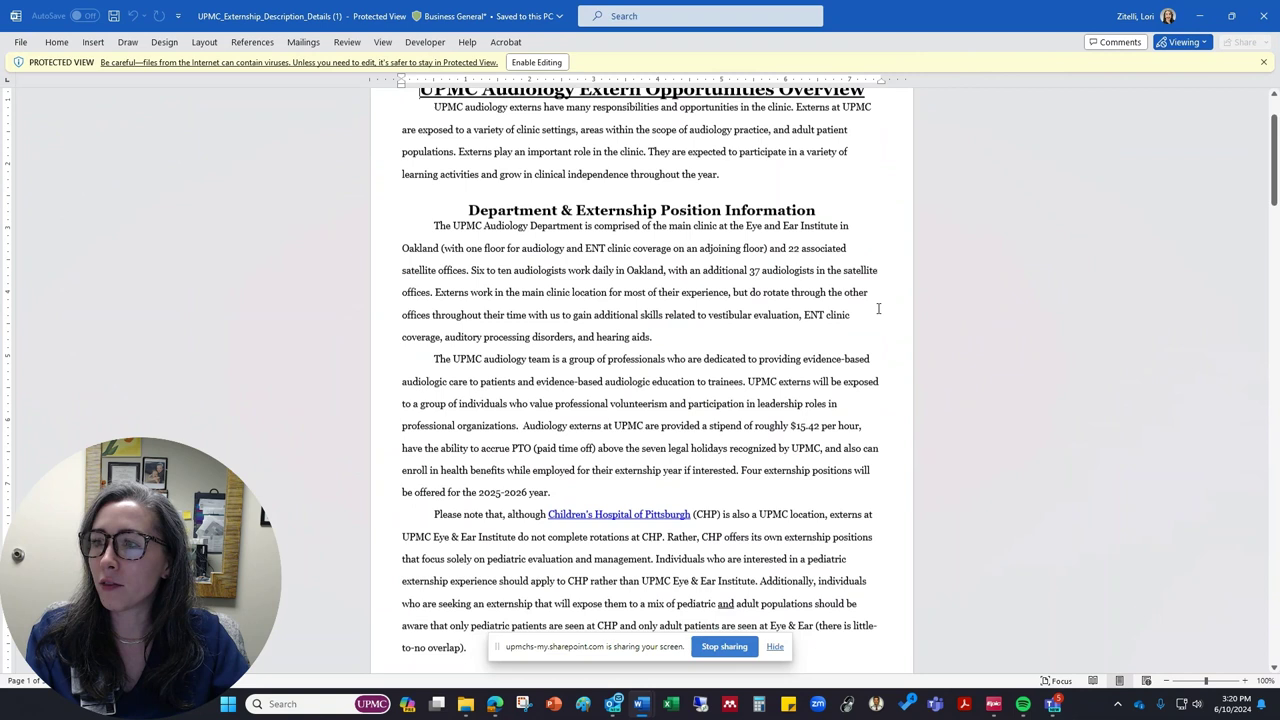
{"action": "scroll", "coordinate": [767, 314], "scroll_direction": "down", "scroll_amount": 10}
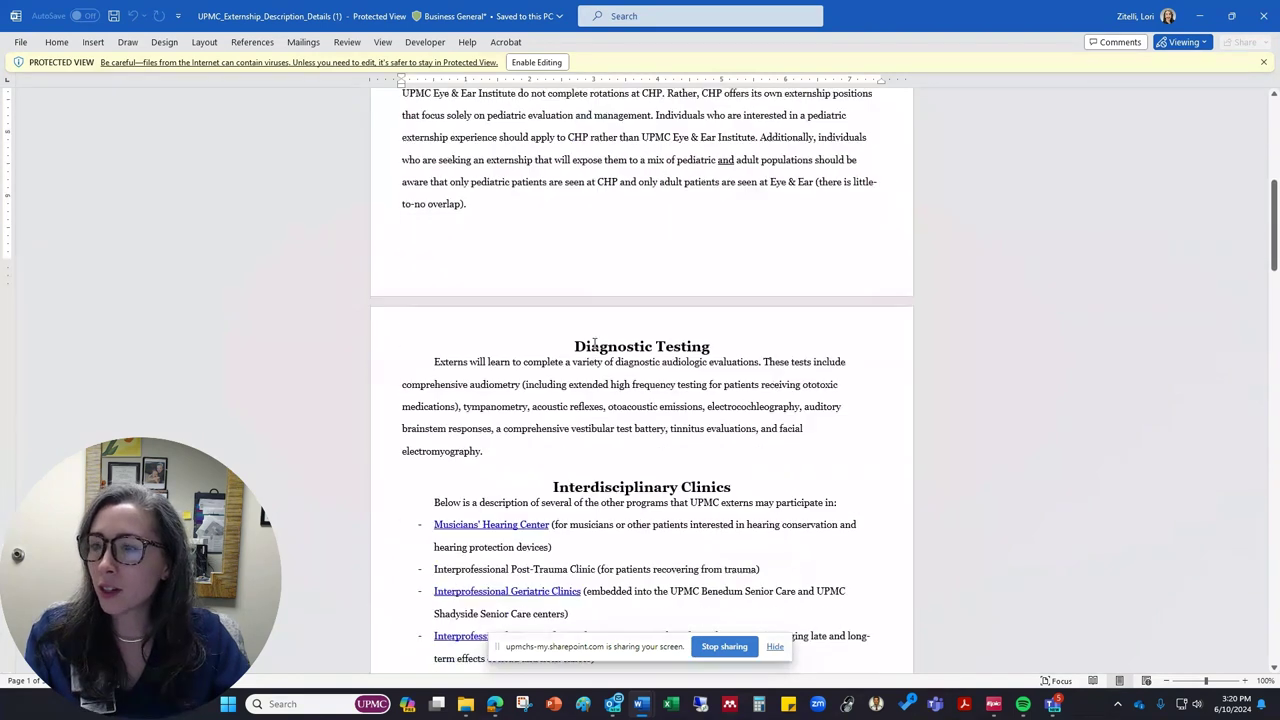
{"action": "scroll", "coordinate": [628, 310], "scroll_direction": "down", "scroll_amount": 15}
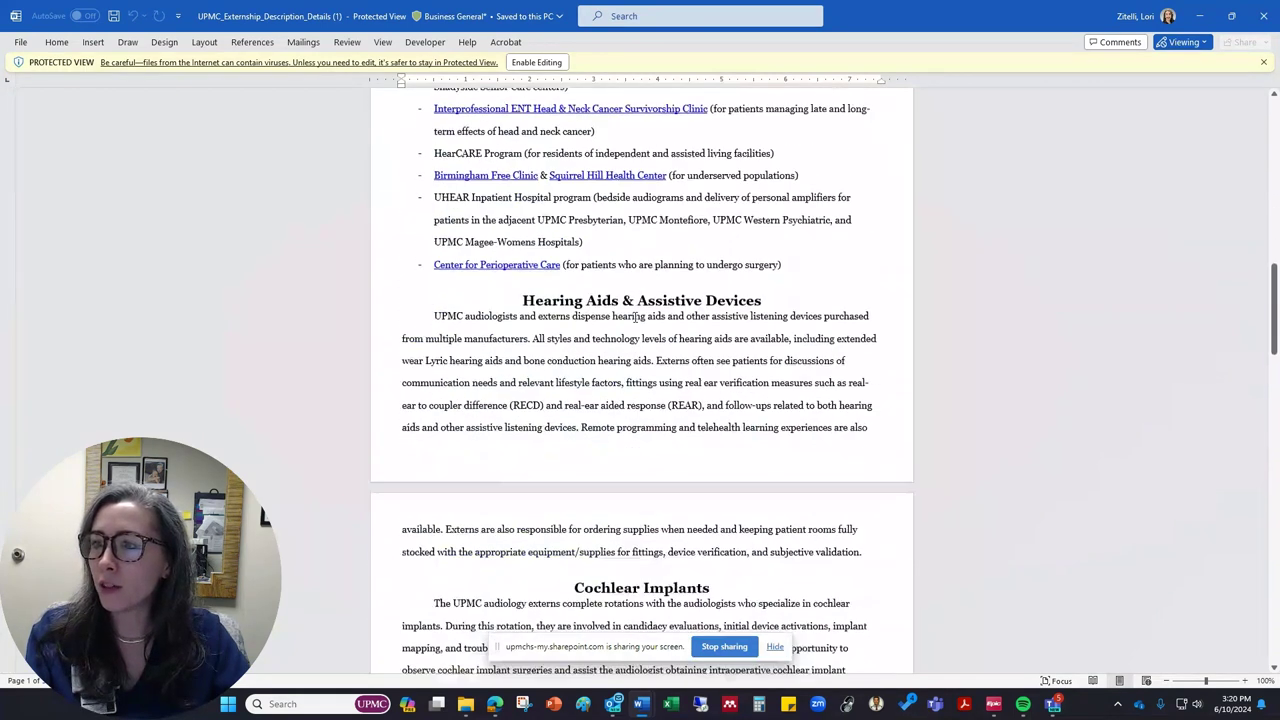
{"action": "scroll", "coordinate": [635, 317], "scroll_direction": "down", "scroll_amount": 4}
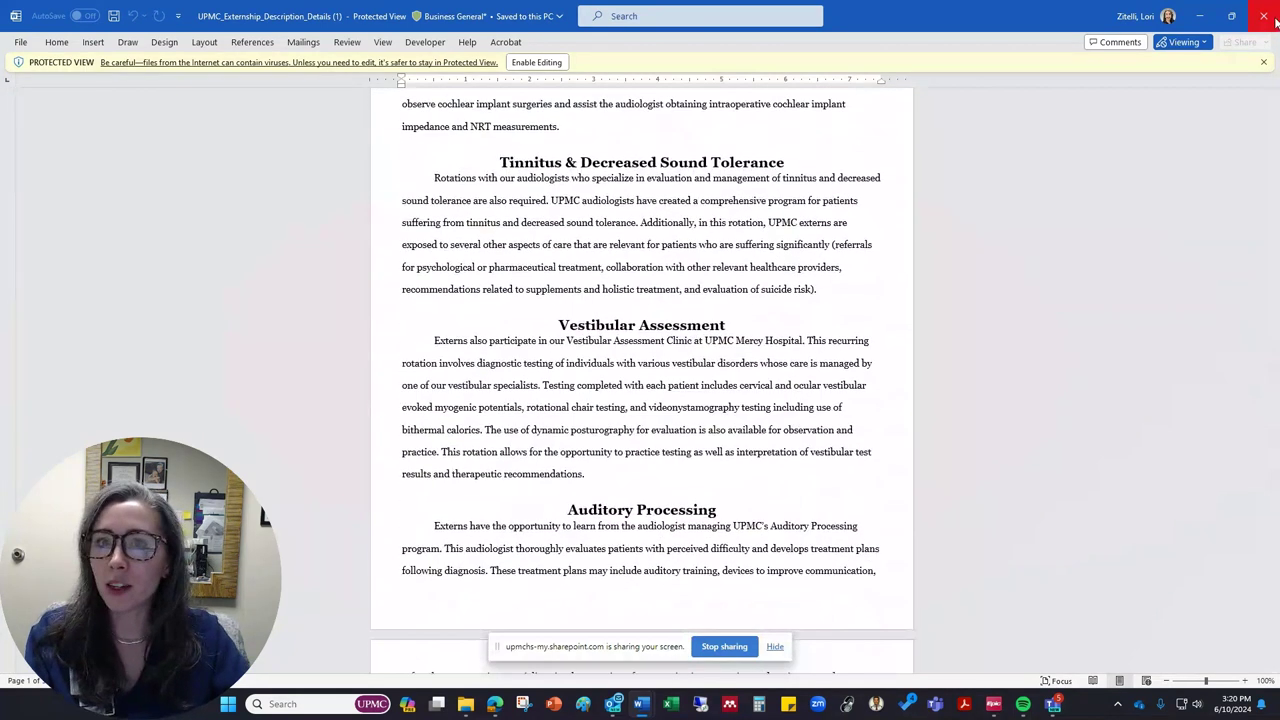
{"action": "left_click", "coordinate": [1263, 16]}
Step: Dismiss the Downloads list and answer the role question with 'Au.D. student applicant'
{"action": "left_click", "coordinate": [829, 360]}
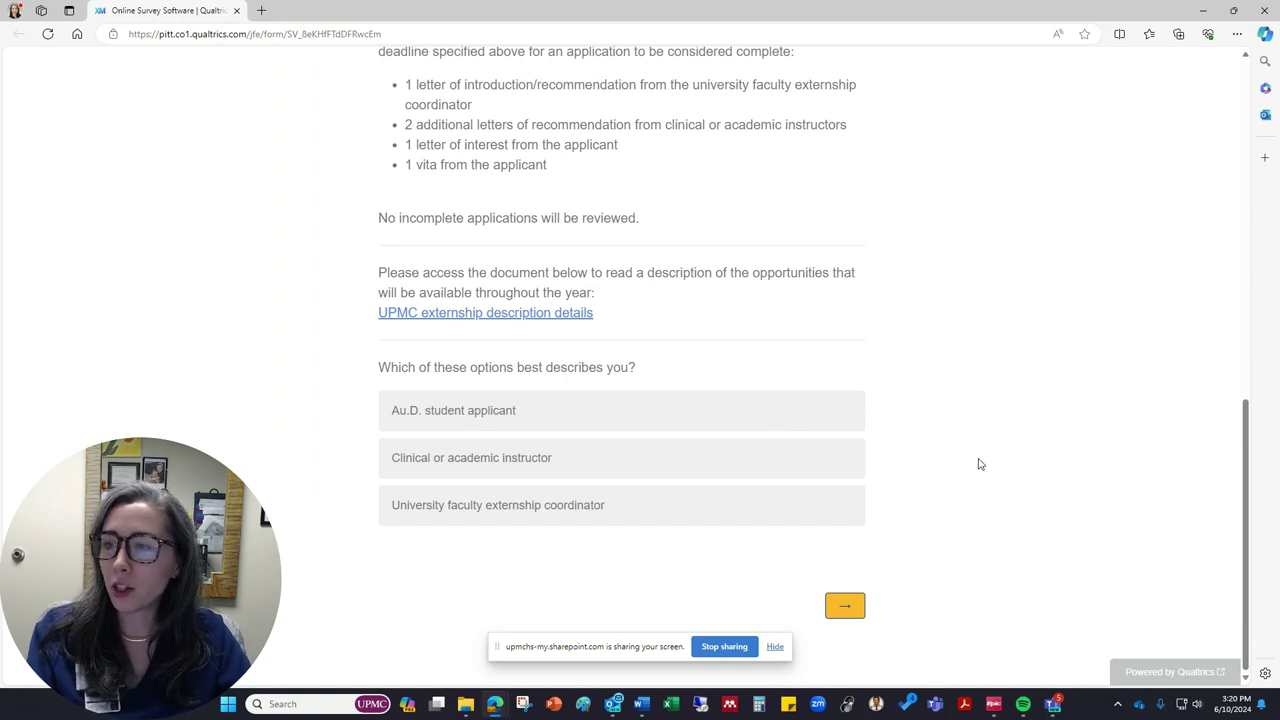
{"action": "left_click", "coordinate": [778, 413]}
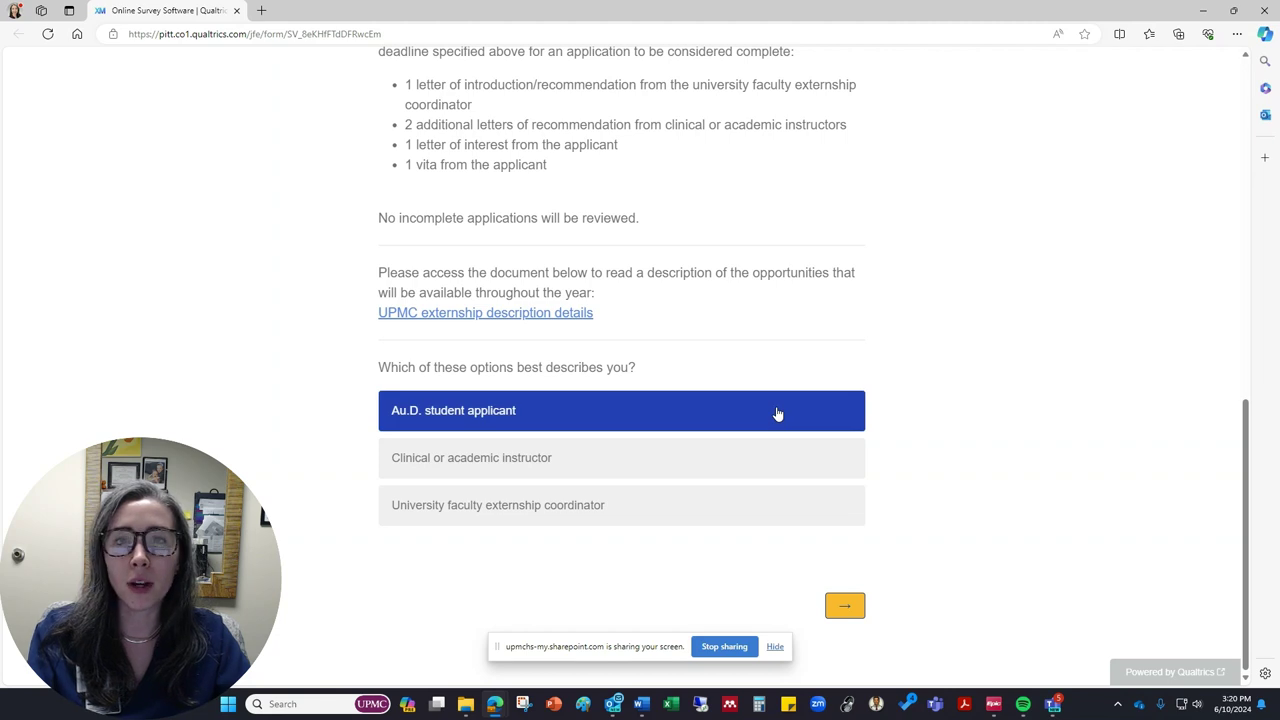
Step: On the applicant details page, enter the applicant's name, program 'University of Pittsburgh', and e-mail address
{"action": "left_click", "coordinate": [850, 608]}
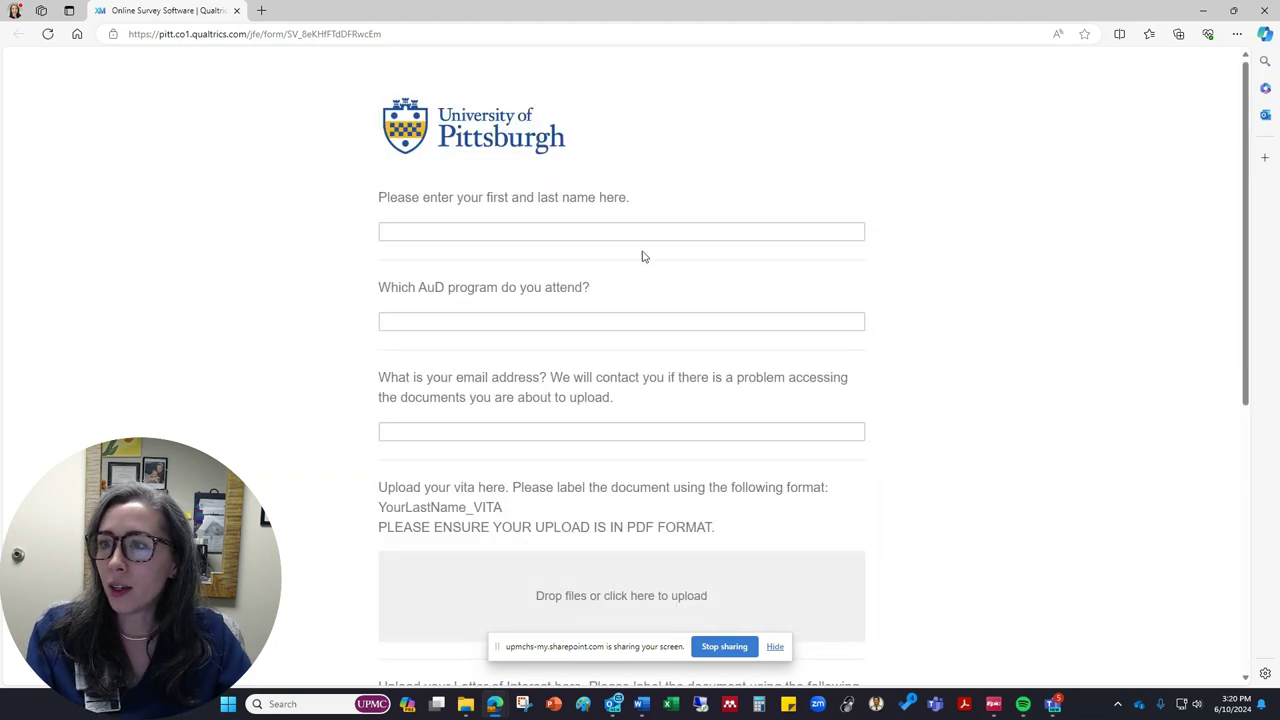
{"action": "left_click", "coordinate": [628, 232]}
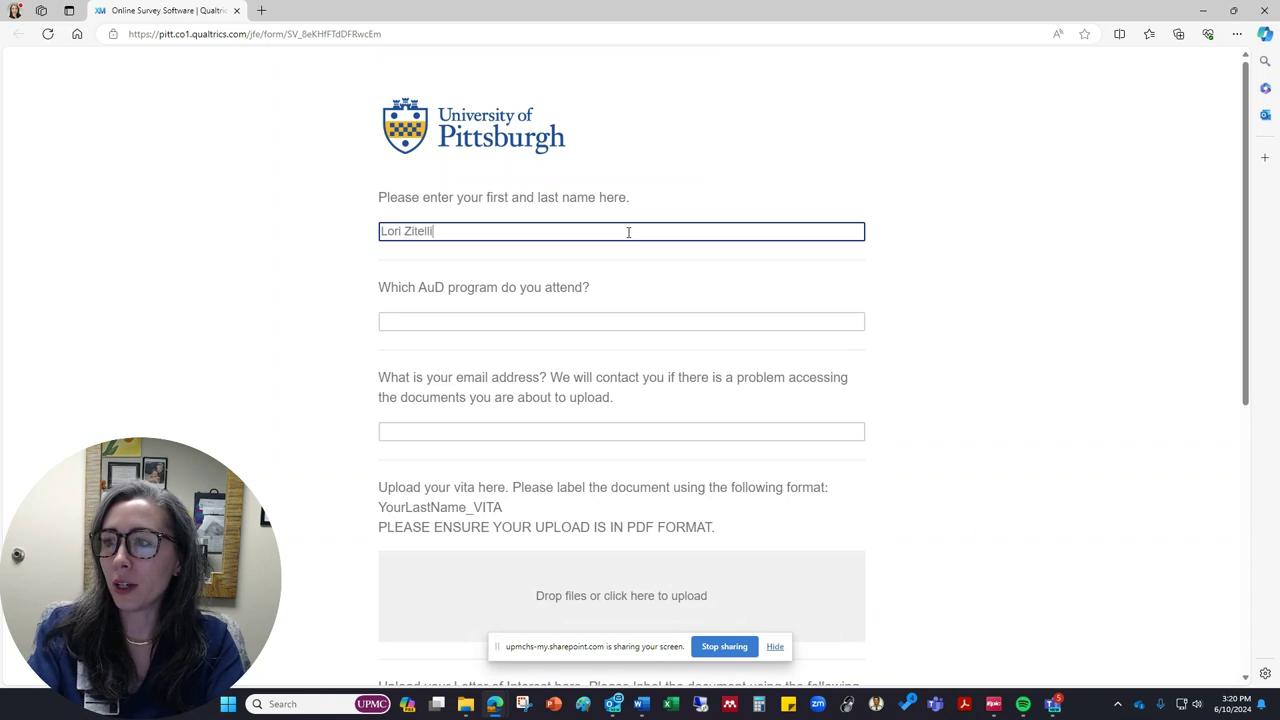
{"action": "key", "text": "Tab"}
{"action": "type", "text": "Un"}
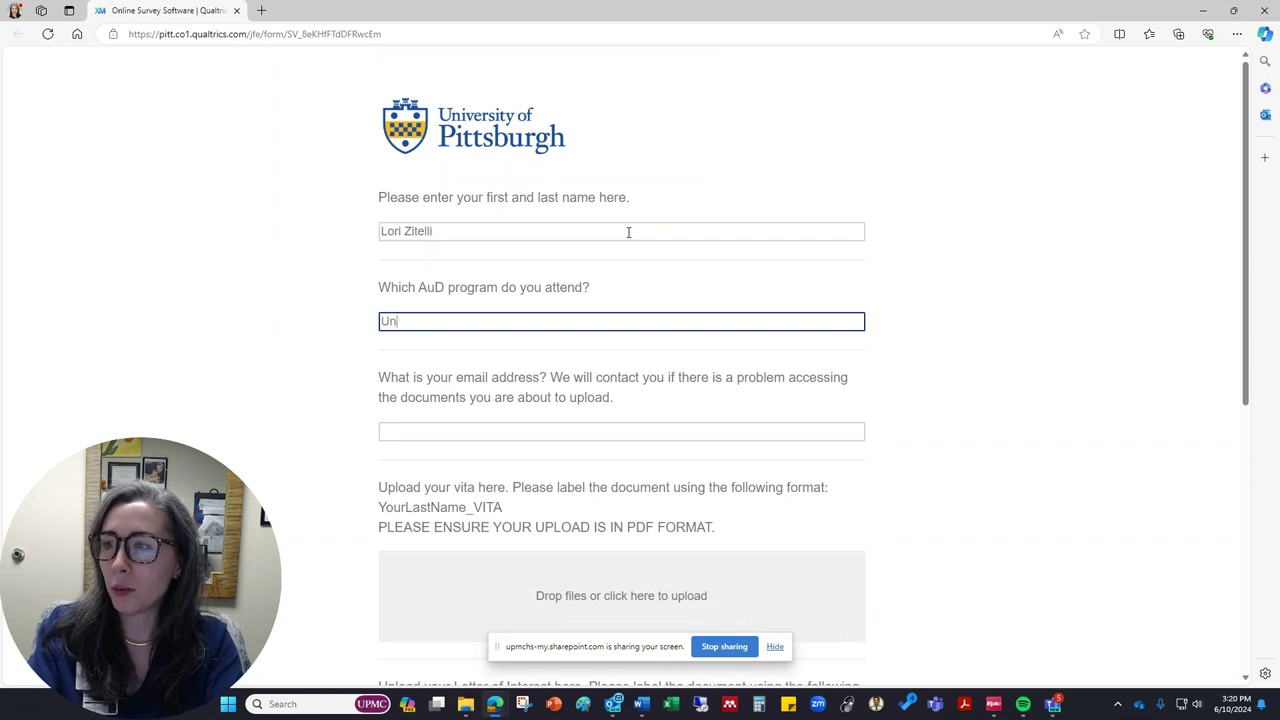
{"action": "type", "text": "iversity of Pittsb"}
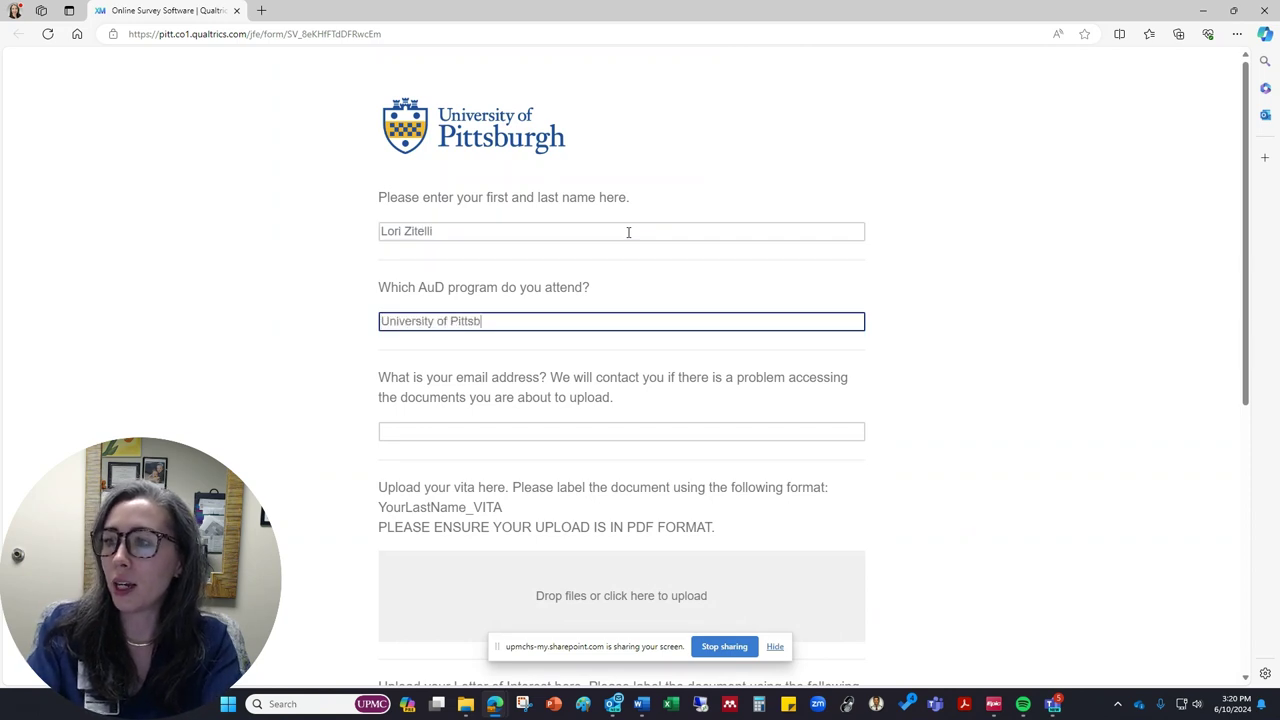
{"action": "type", "text": "urgh"}
{"action": "scroll", "coordinate": [628, 246], "scroll_direction": "down", "scroll_amount": 1}
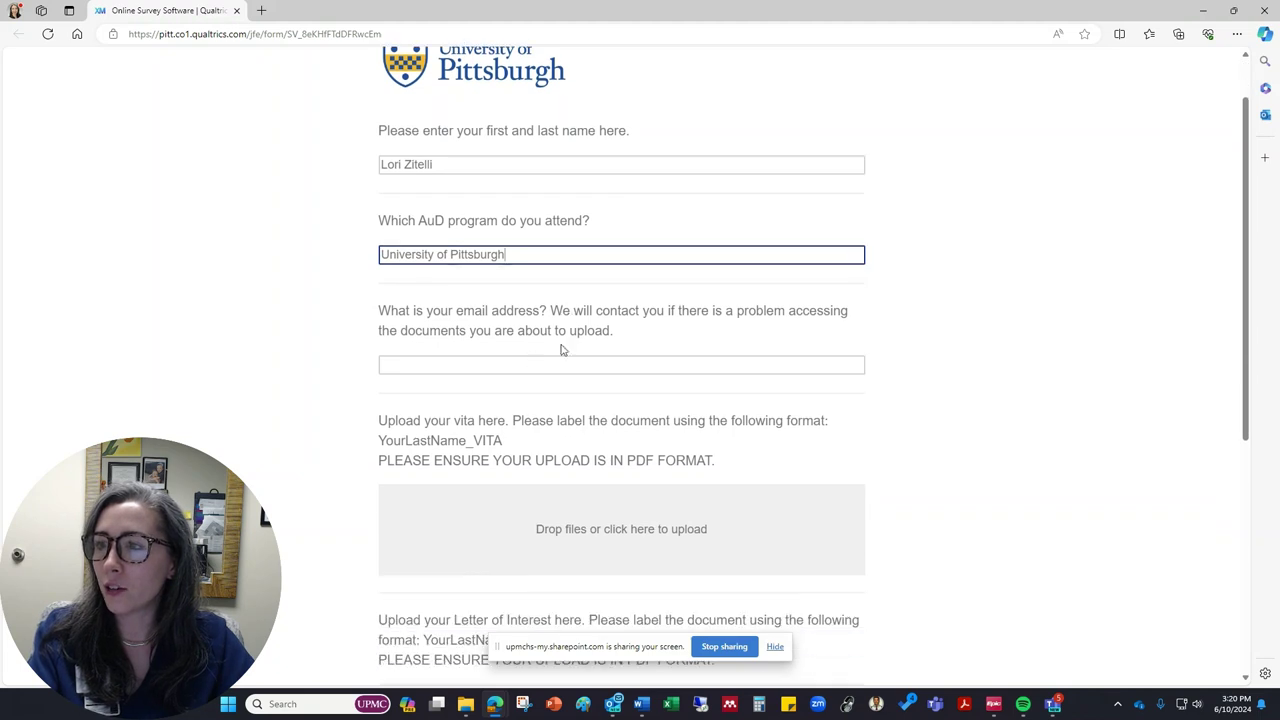
{"action": "left_click", "coordinate": [532, 362]}
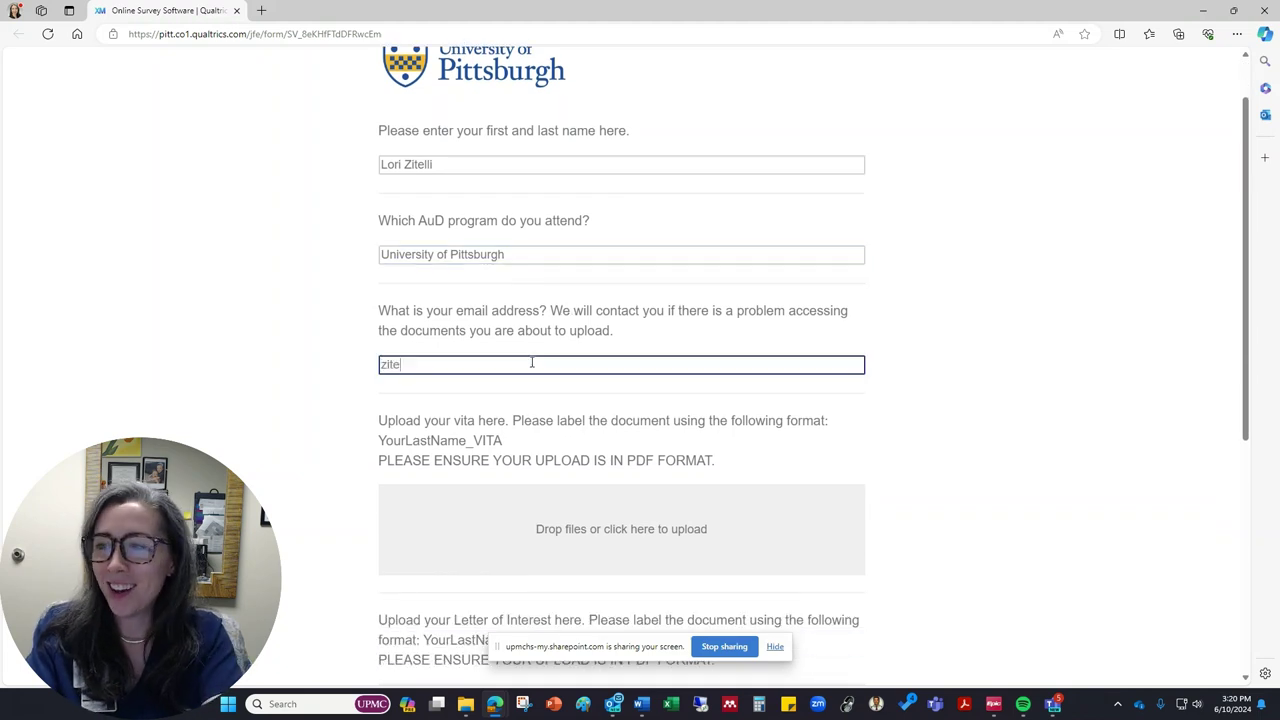
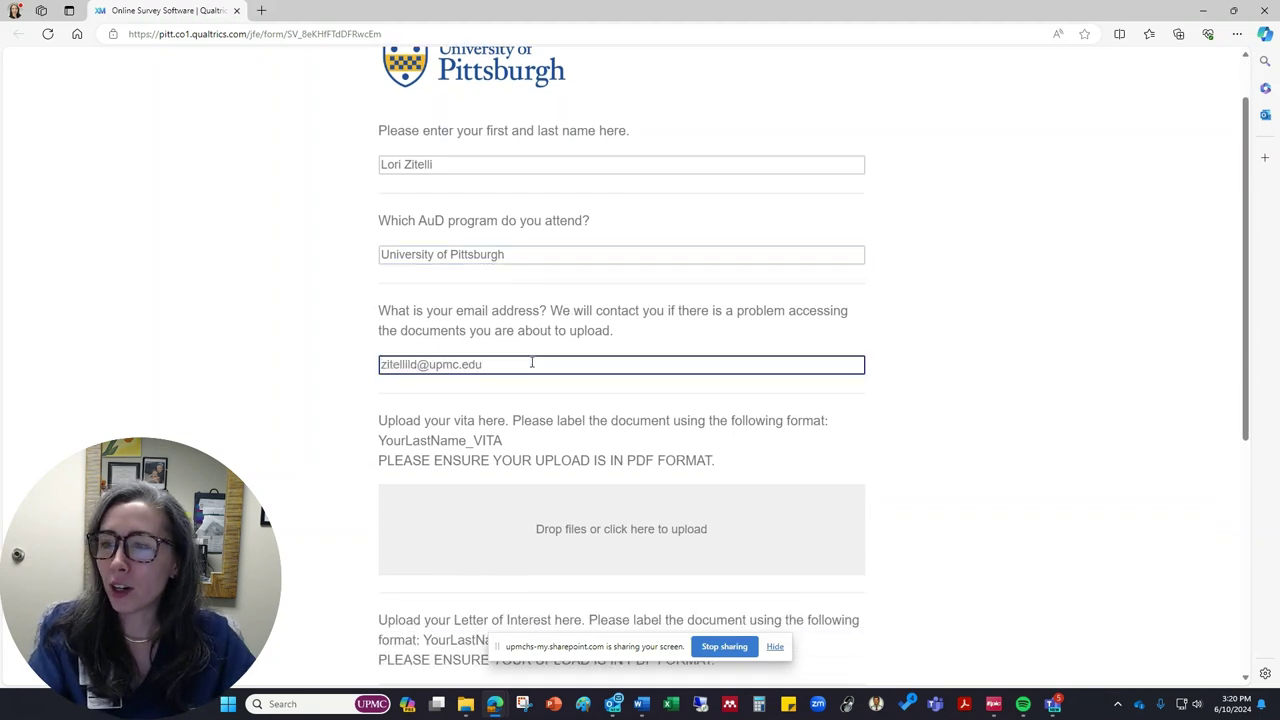
{"action": "scroll", "coordinate": [648, 354], "scroll_direction": "down", "scroll_amount": 3}
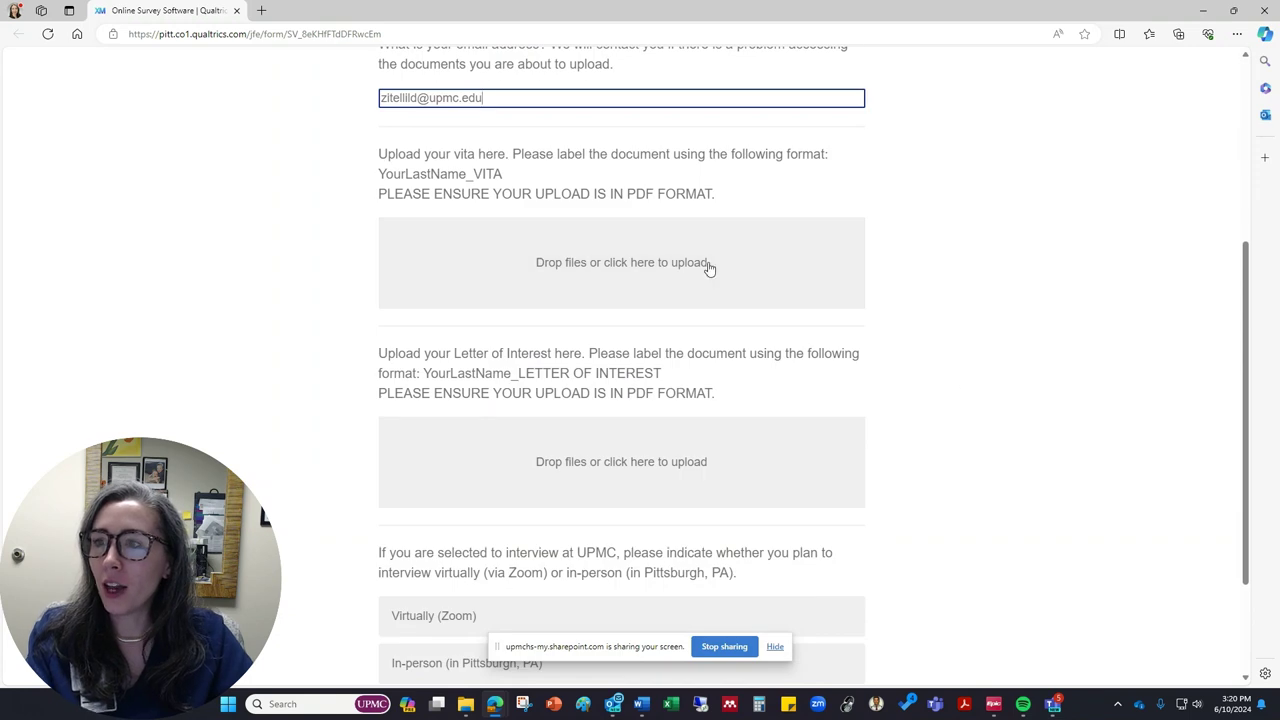
Step: Upload the vita and letter of interest PDFs, choose In-person (in Pittsburgh, PA), and submit
{"action": "left_click", "coordinate": [766, 650]}
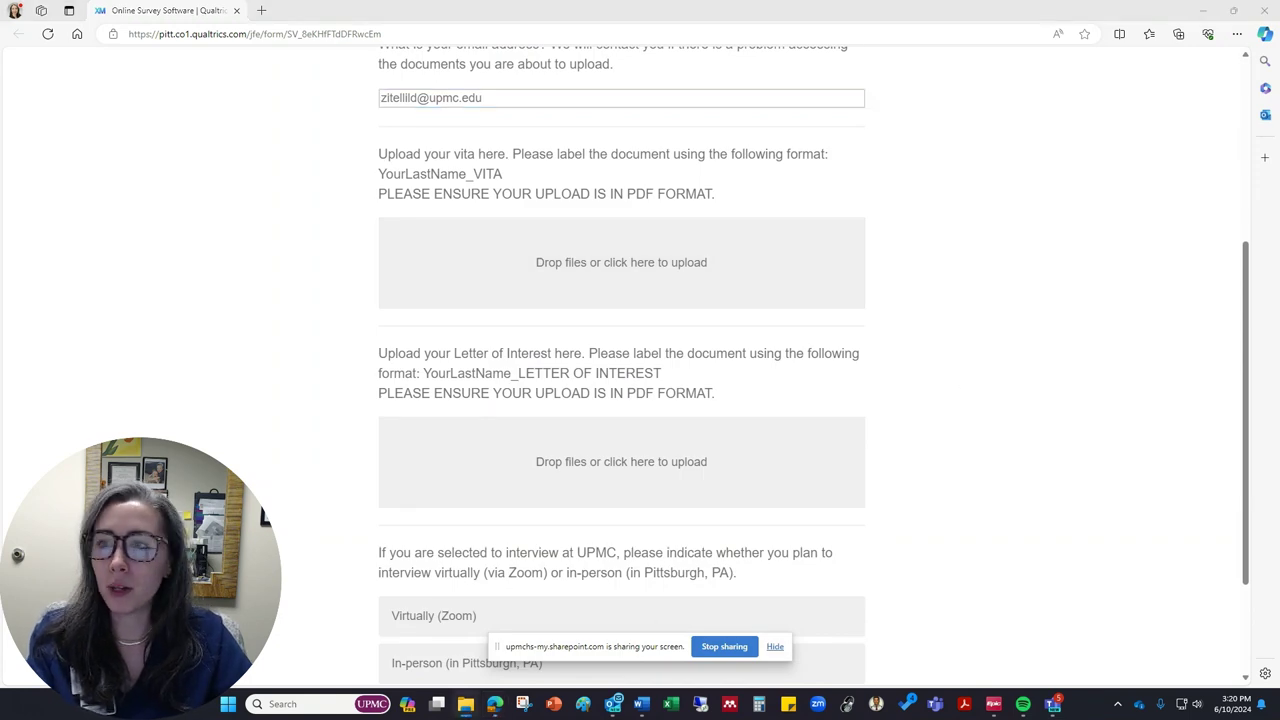
{"action": "left_click_drag", "start_coordinate": [1279, 345], "coordinate": [815, 295]}
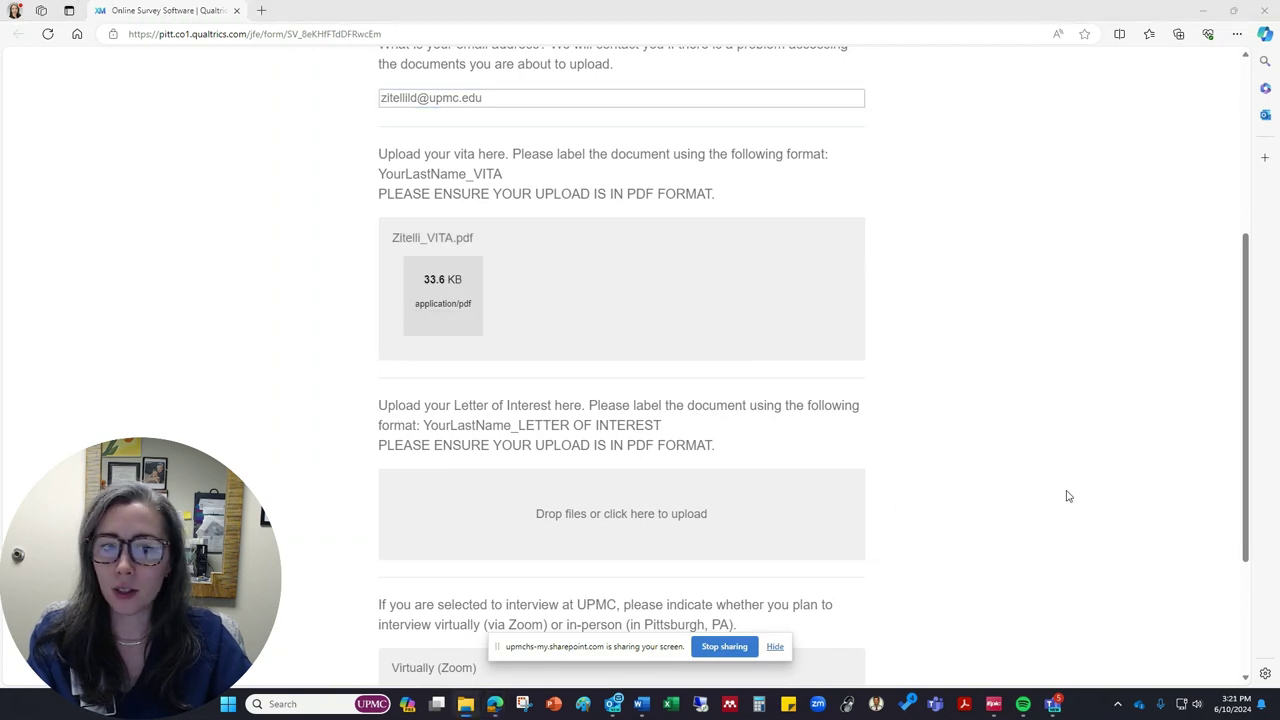
{"action": "left_click_drag", "start_coordinate": [1279, 350], "coordinate": [680, 545]}
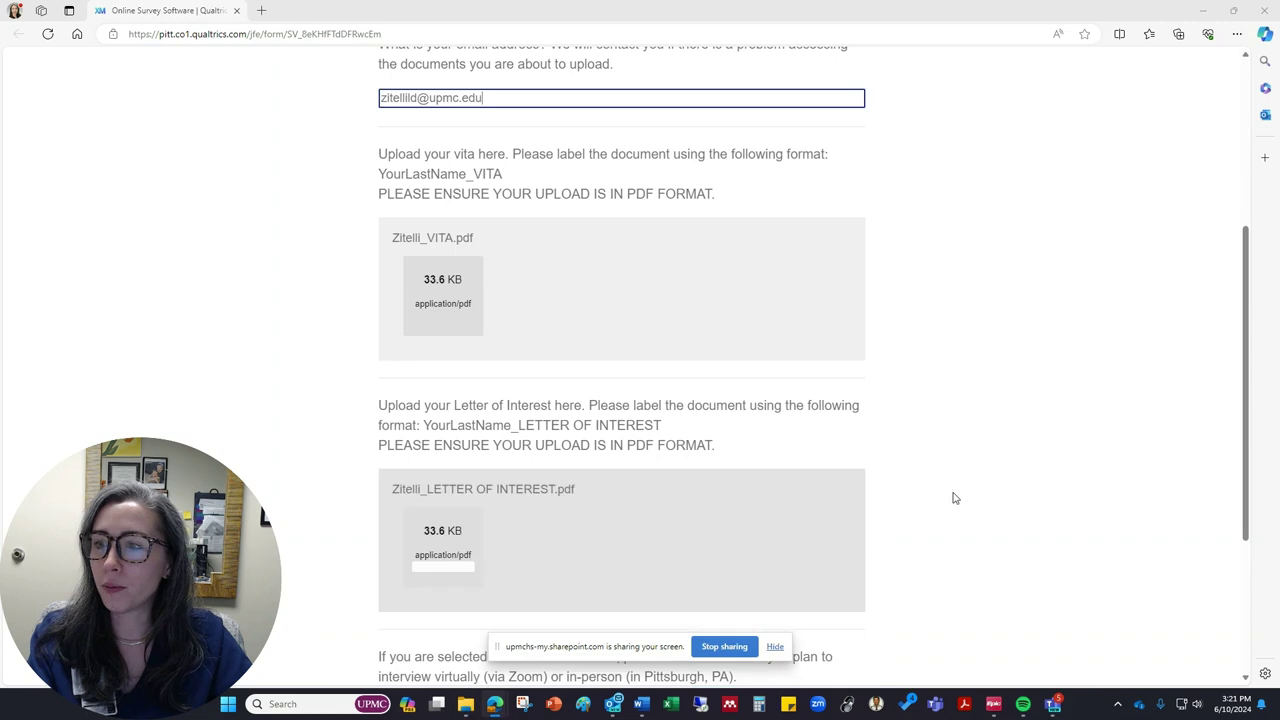
{"action": "scroll", "coordinate": [977, 472], "scroll_direction": "down", "scroll_amount": 5}
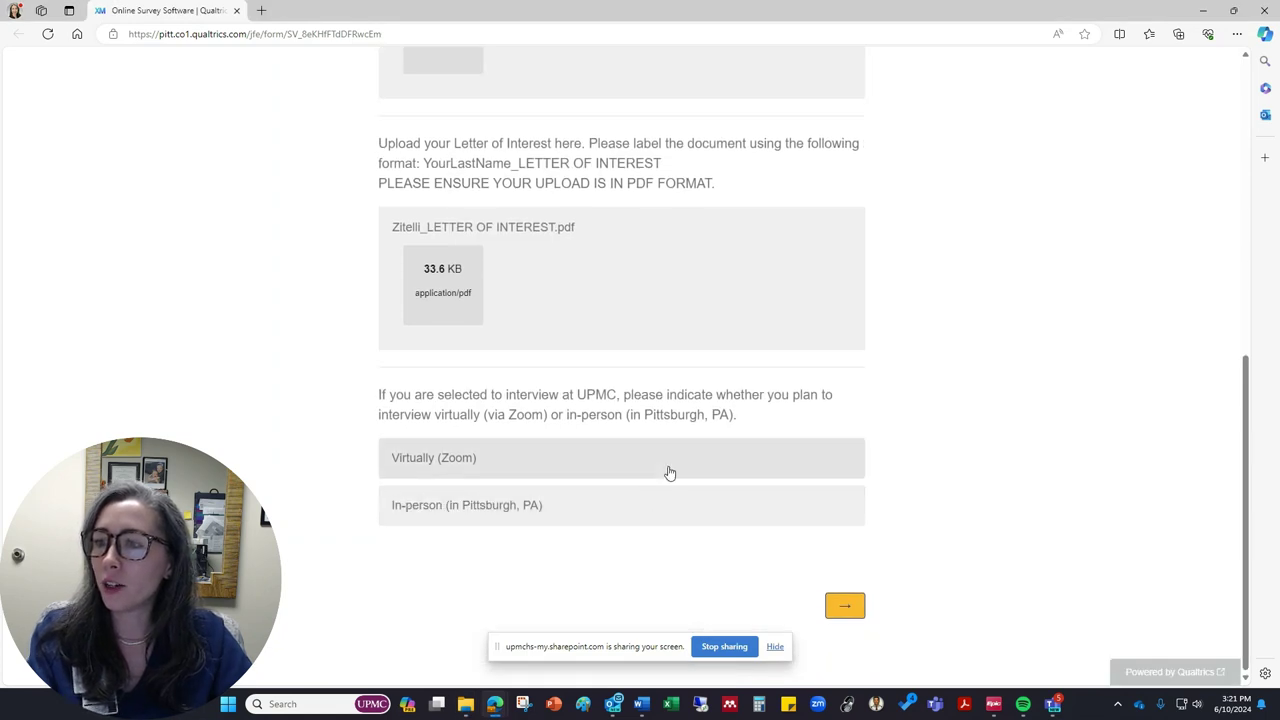
{"action": "left_click", "coordinate": [664, 508]}
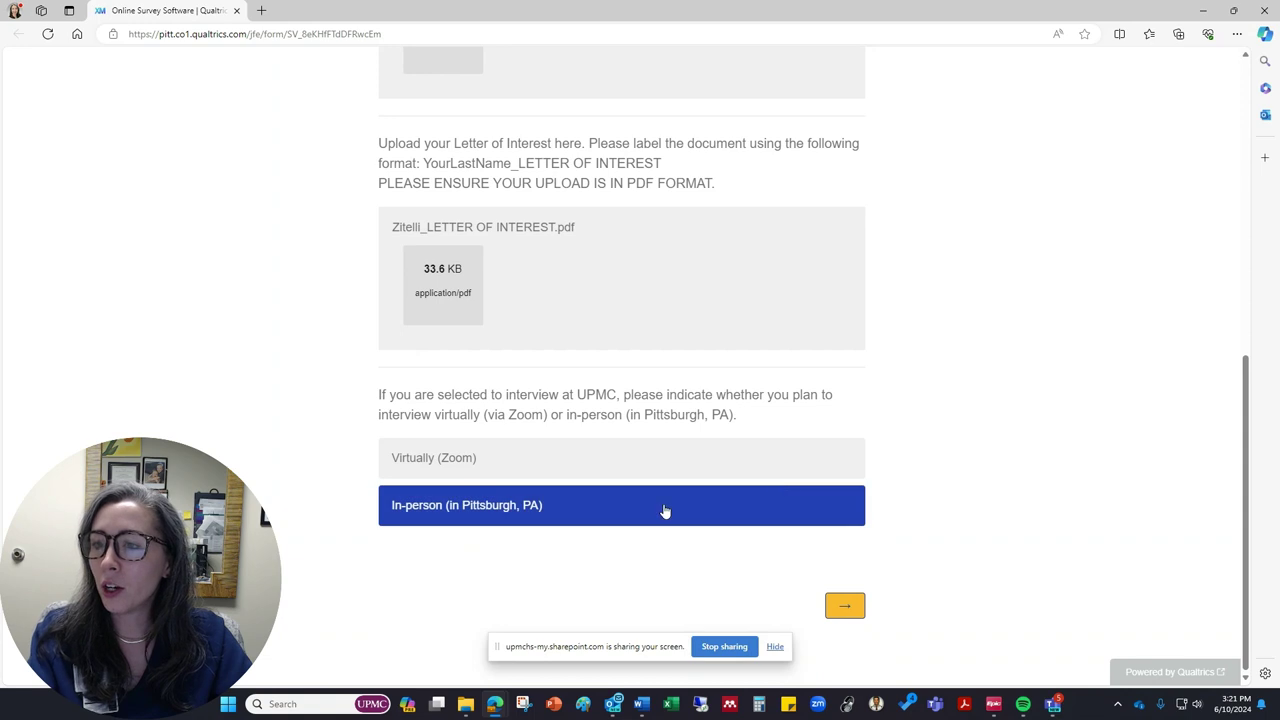
{"action": "left_click", "coordinate": [845, 607]}
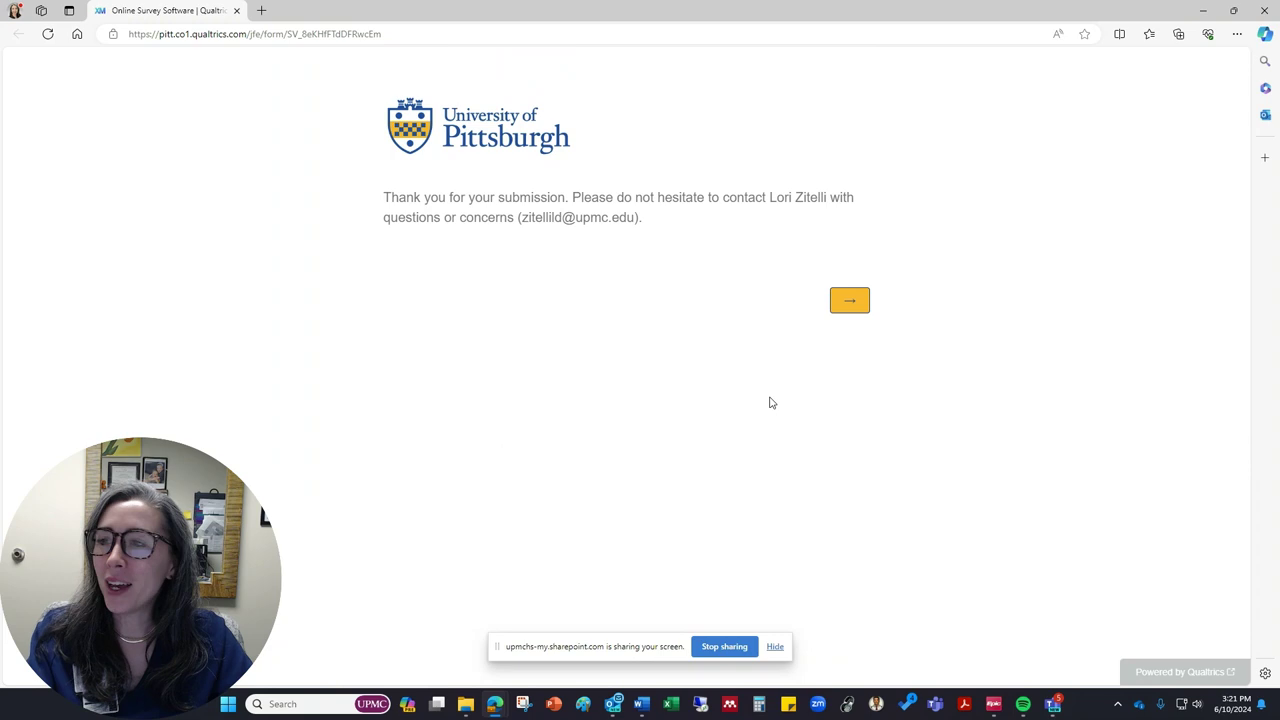
Step: Finalize the applicant's response on the thank-you page and close the browser
{"action": "left_click", "coordinate": [850, 305]}
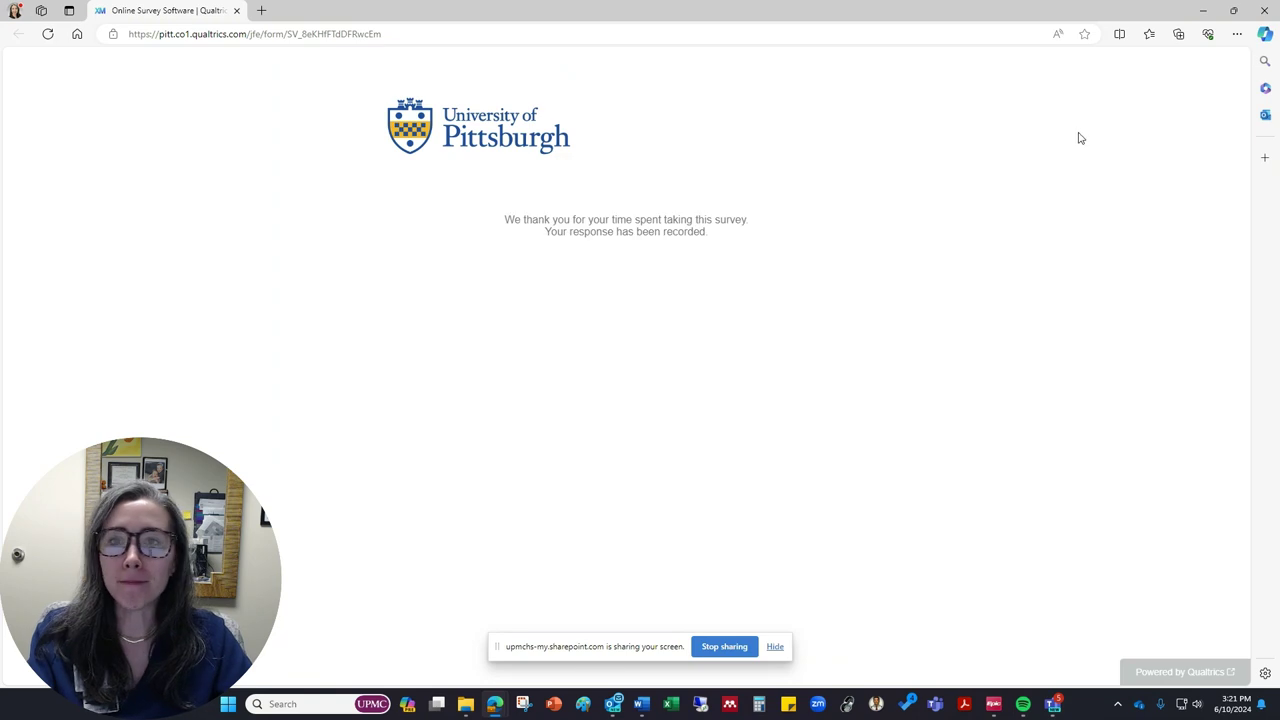
{"action": "left_click", "coordinate": [1266, 10]}
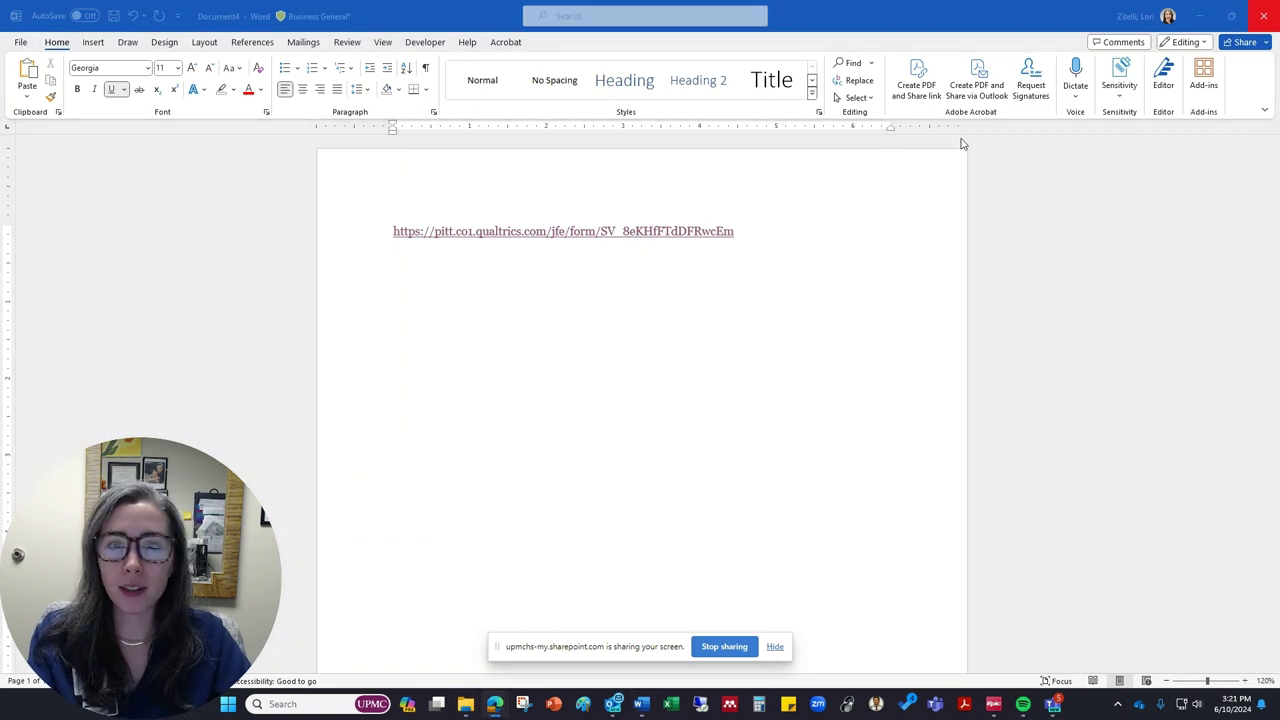
Step: Reopen the survey from the Word link, choose 'Clinical or academic instructor', and advance a page
{"action": "double_click", "coordinate": [553, 183]}
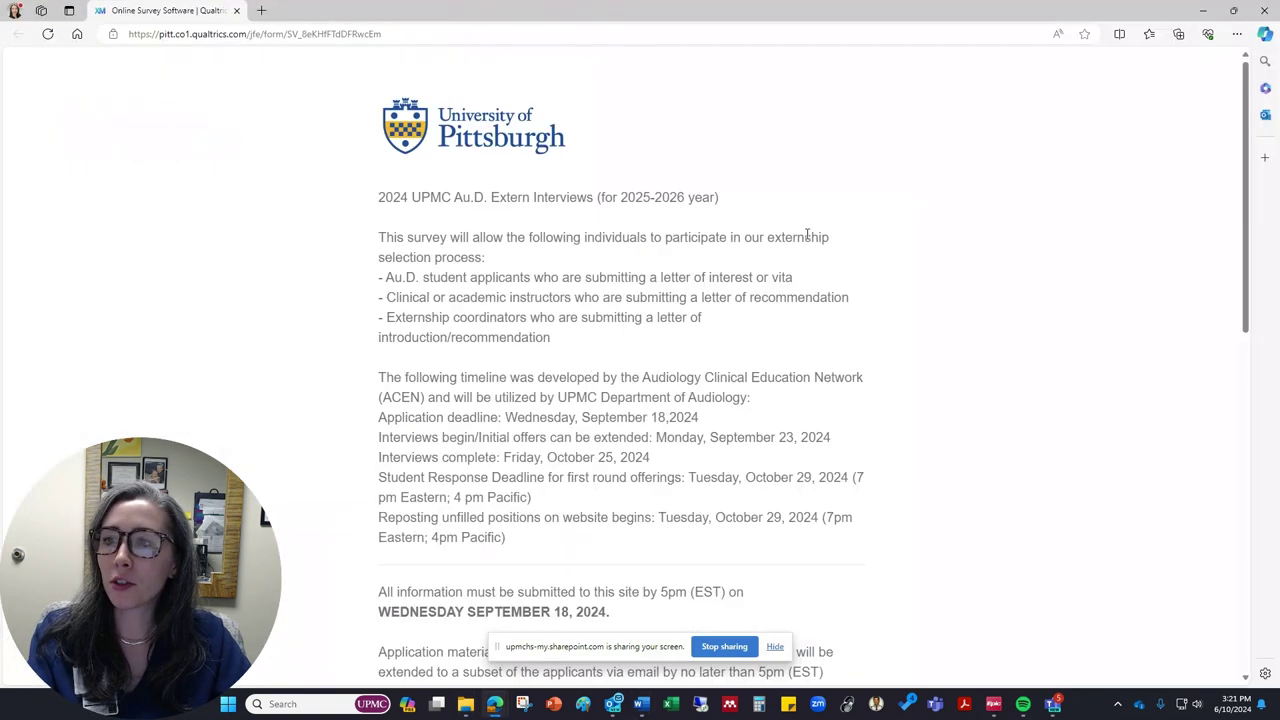
{"action": "scroll", "coordinate": [590, 285], "scroll_direction": "down", "scroll_amount": 5}
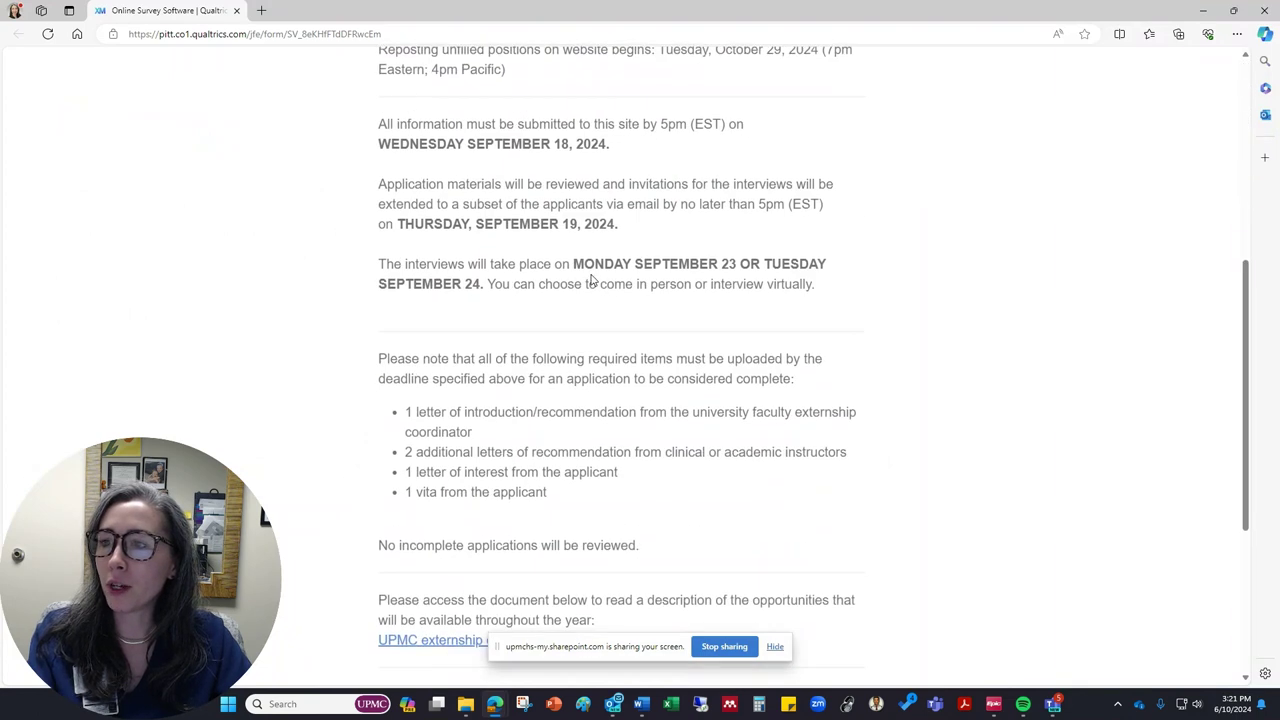
{"action": "scroll", "coordinate": [590, 283], "scroll_direction": "down", "scroll_amount": 4}
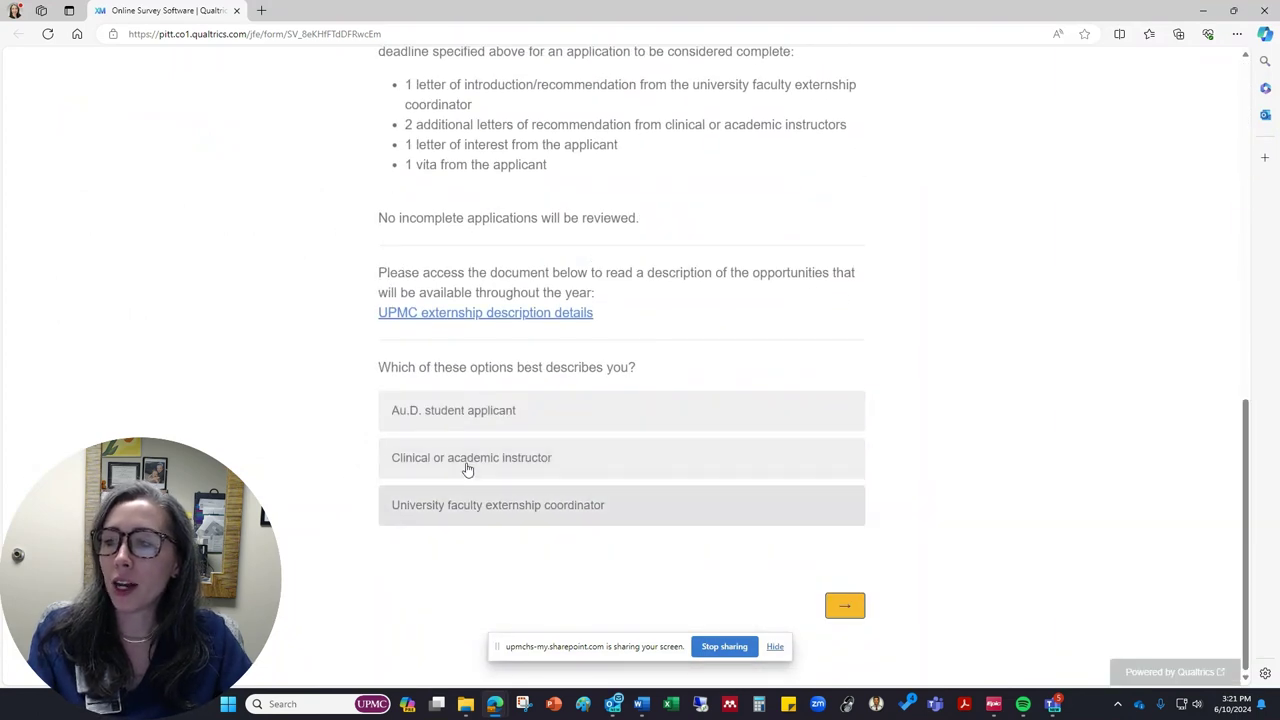
{"action": "left_click", "coordinate": [497, 463]}
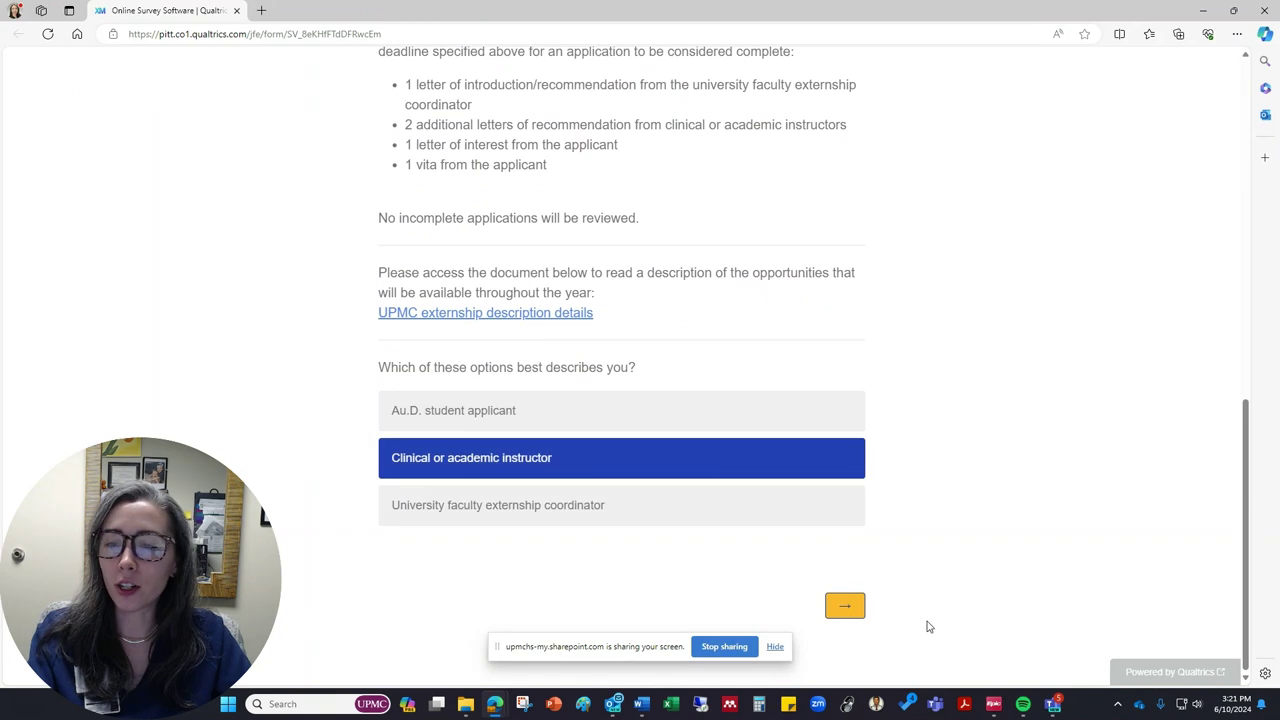
{"action": "left_click", "coordinate": [848, 605]}
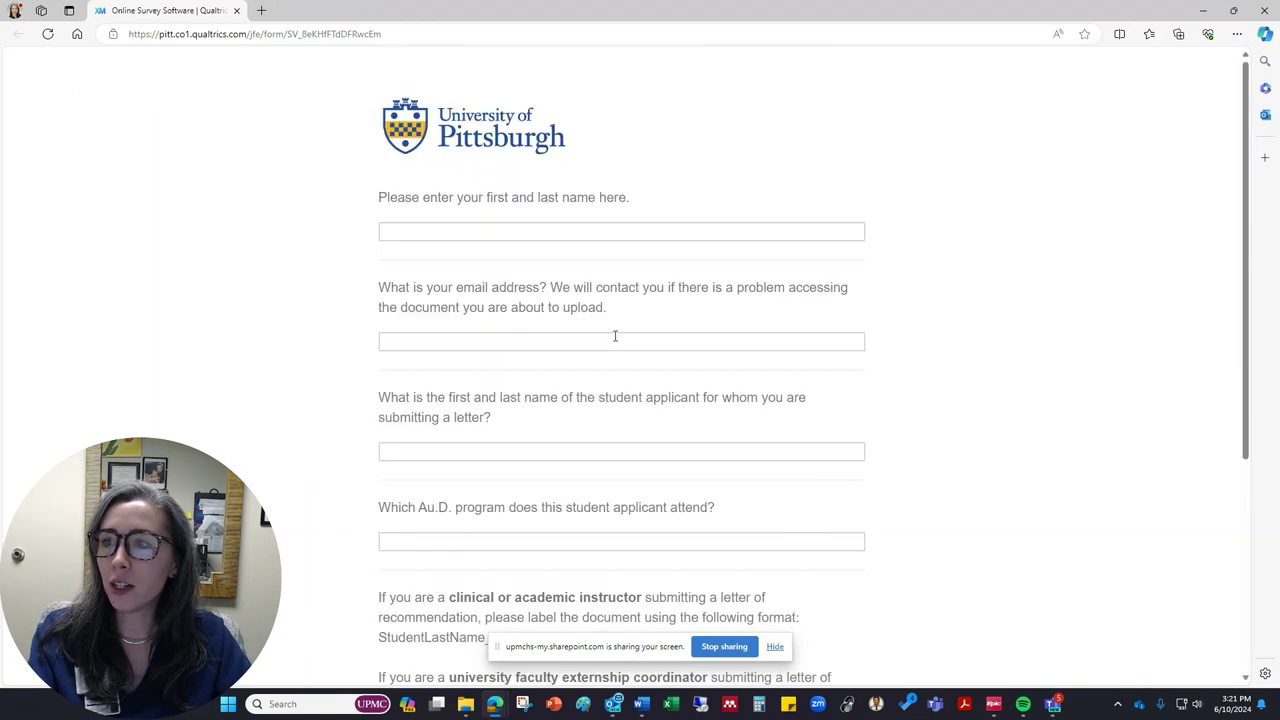
Step: Enter the recommender's first and last name and e-mail address
{"action": "left_click", "coordinate": [541, 234]}
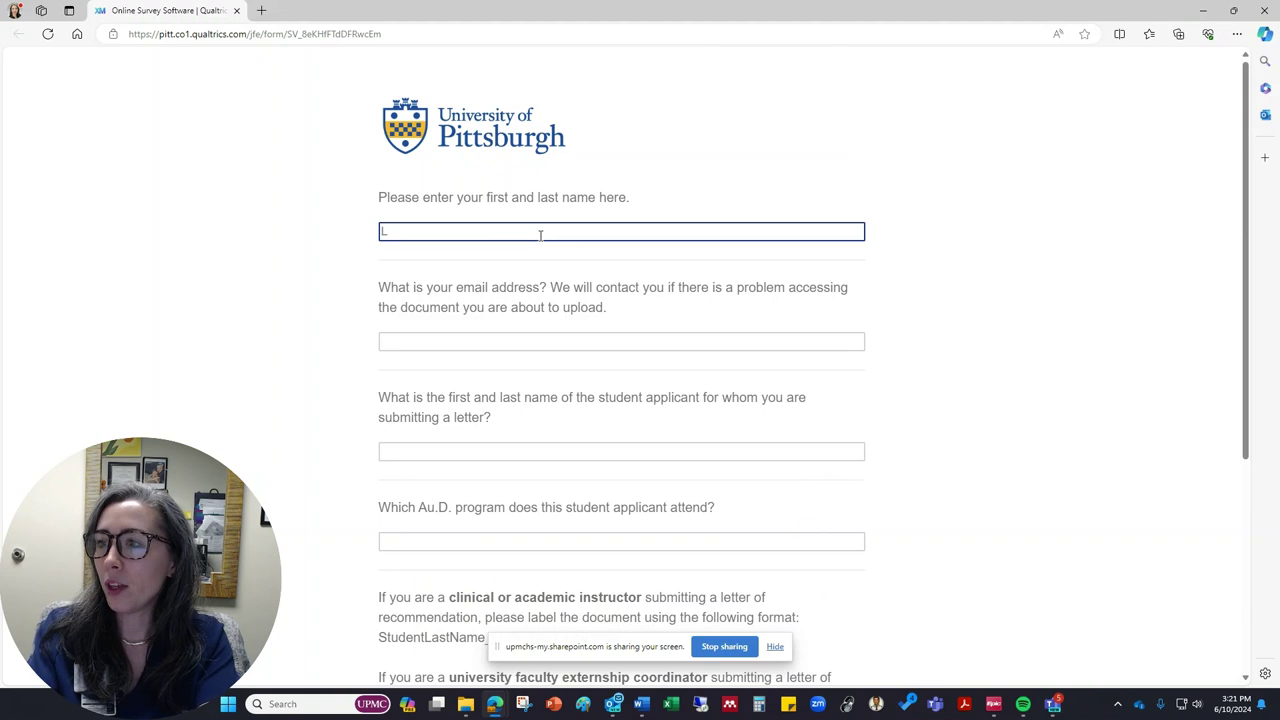
{"action": "key", "text": "Tab"}
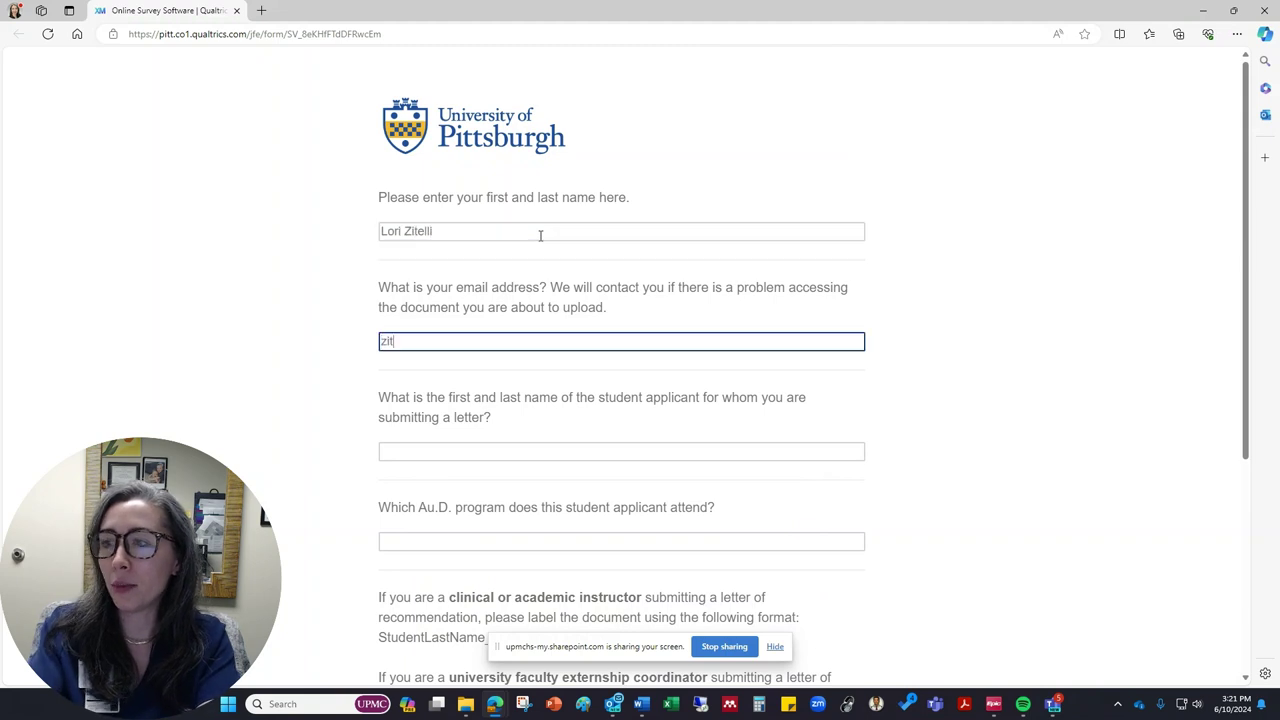
{"action": "key", "text": "Tab"}
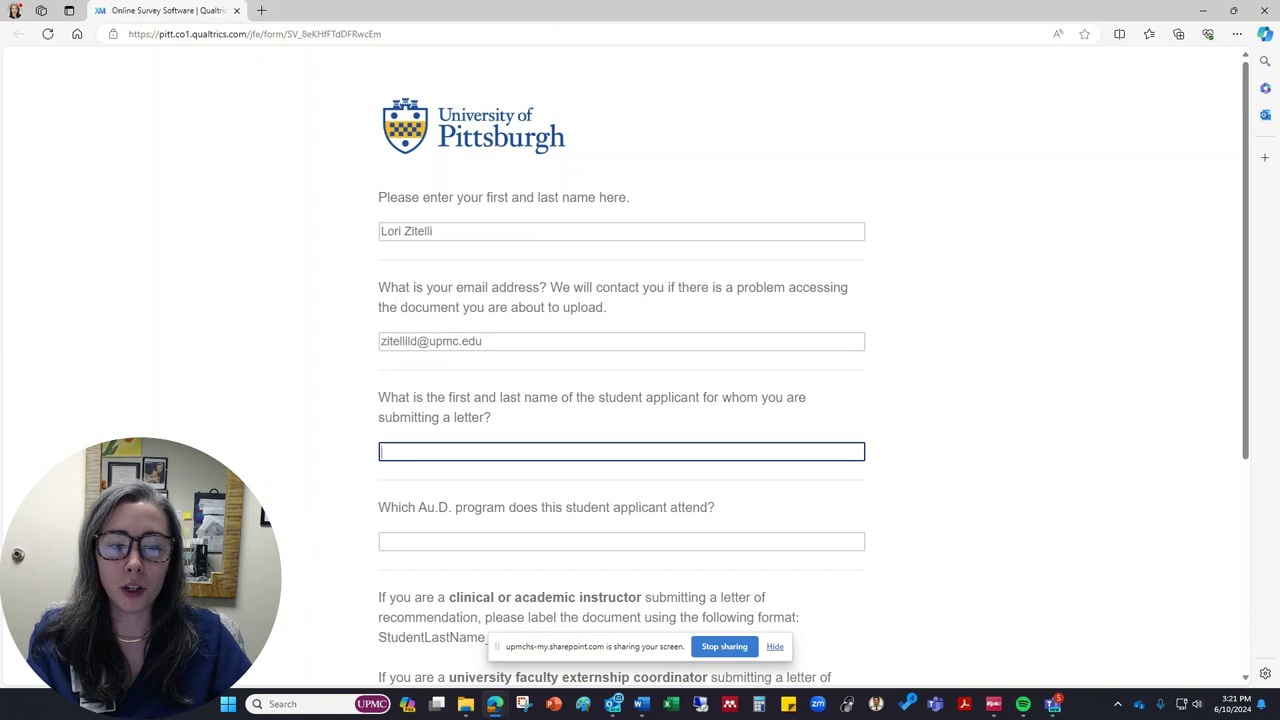
Step: Enter student applicant 'Student 1' and Au.D. program 'University of Pittsburgh'
{"action": "key", "text": "super+e"}
{"action": "left_click", "coordinate": [512, 447]}
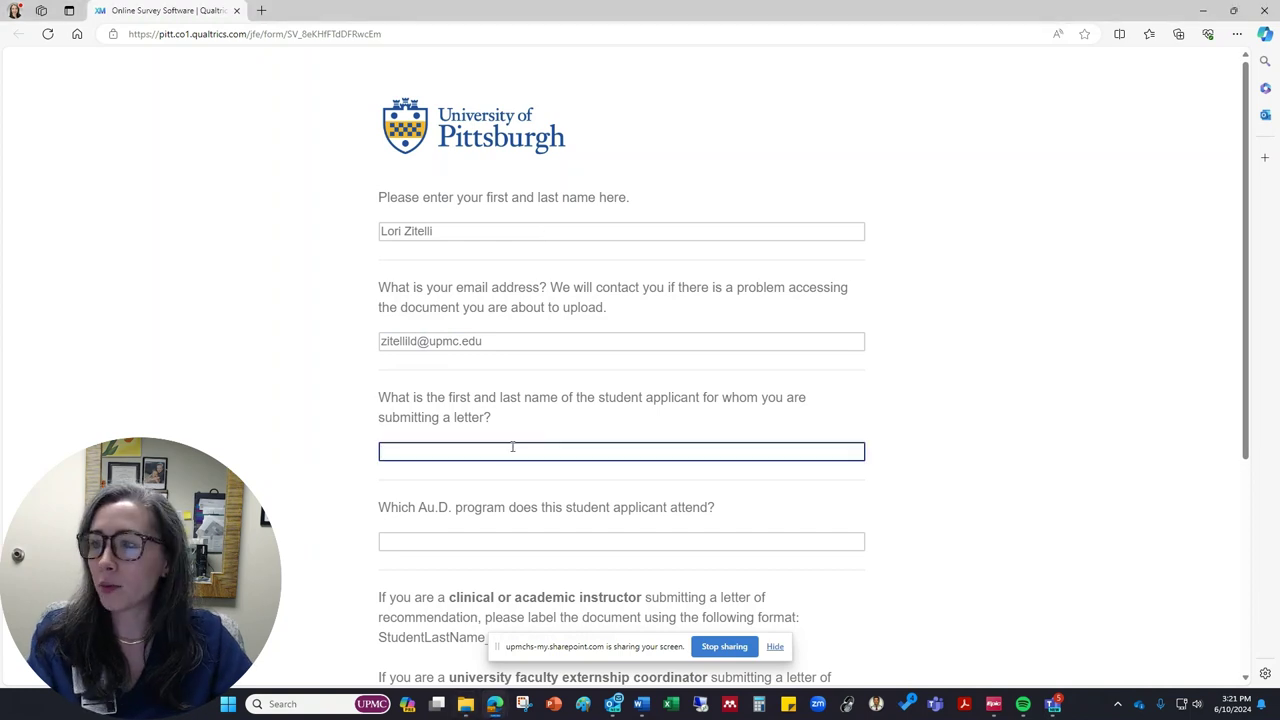
{"action": "type", "text": "Student"}
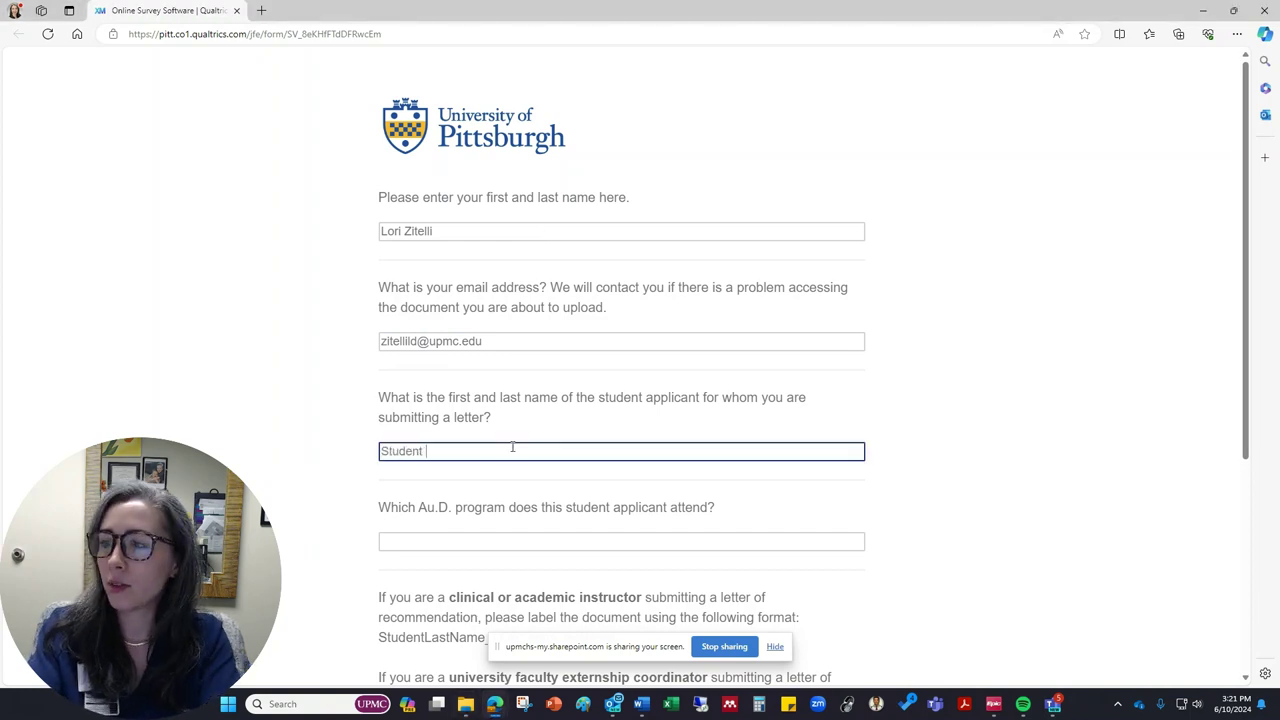
{"action": "type", "text": " 1"}
{"action": "scroll", "coordinate": [495, 458], "scroll_direction": "down", "scroll_amount": 1}
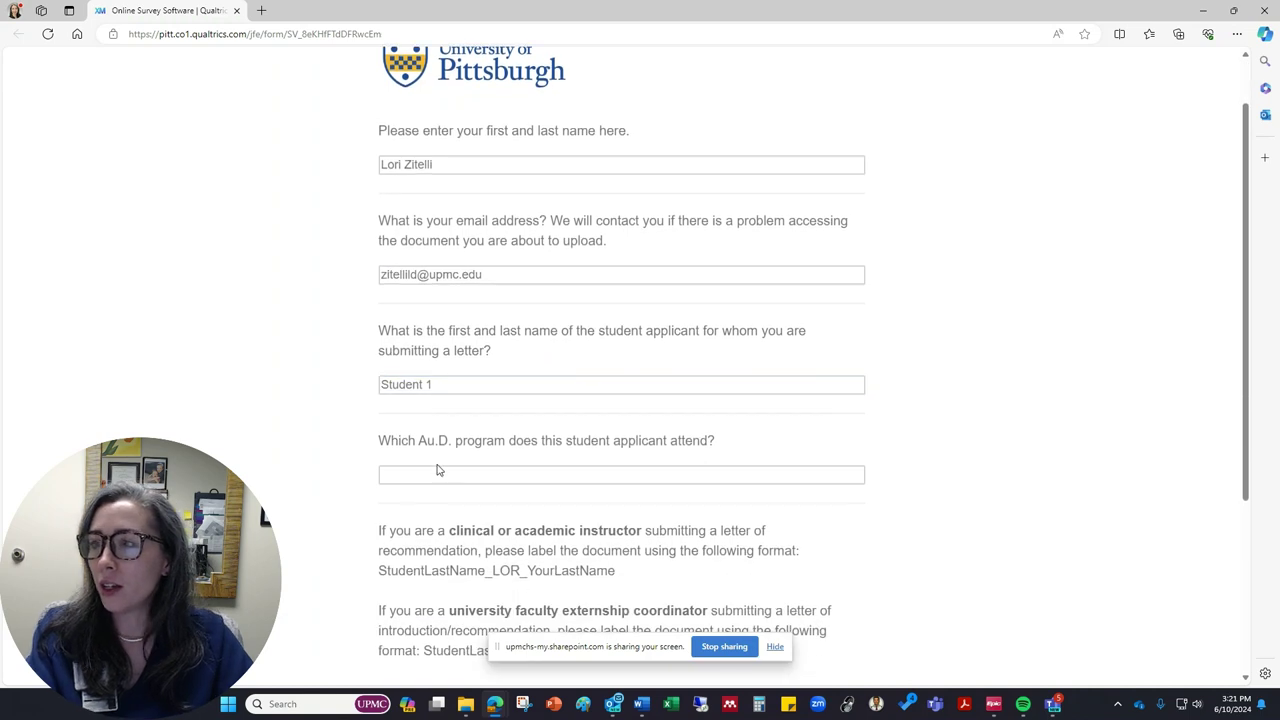
{"action": "left_click", "coordinate": [453, 472]}
{"action": "type", "text": "Universit"}
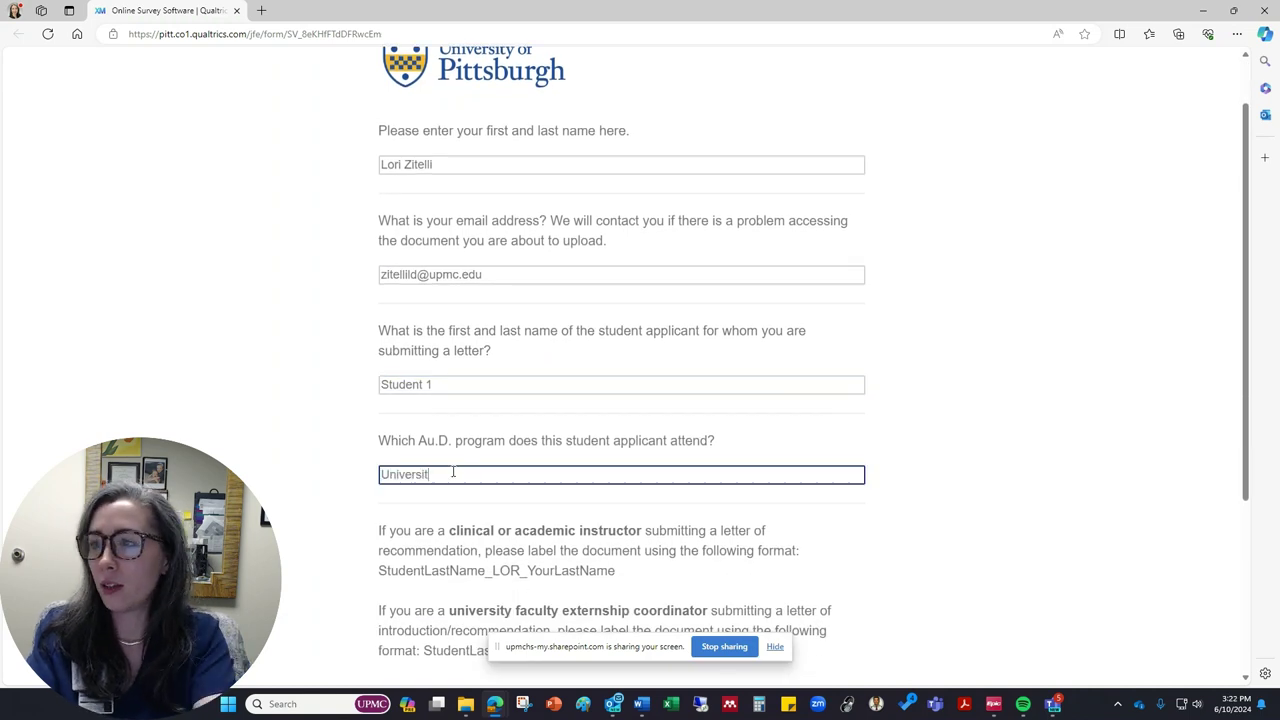
{"action": "type", "text": "y of Pittsburgh"}
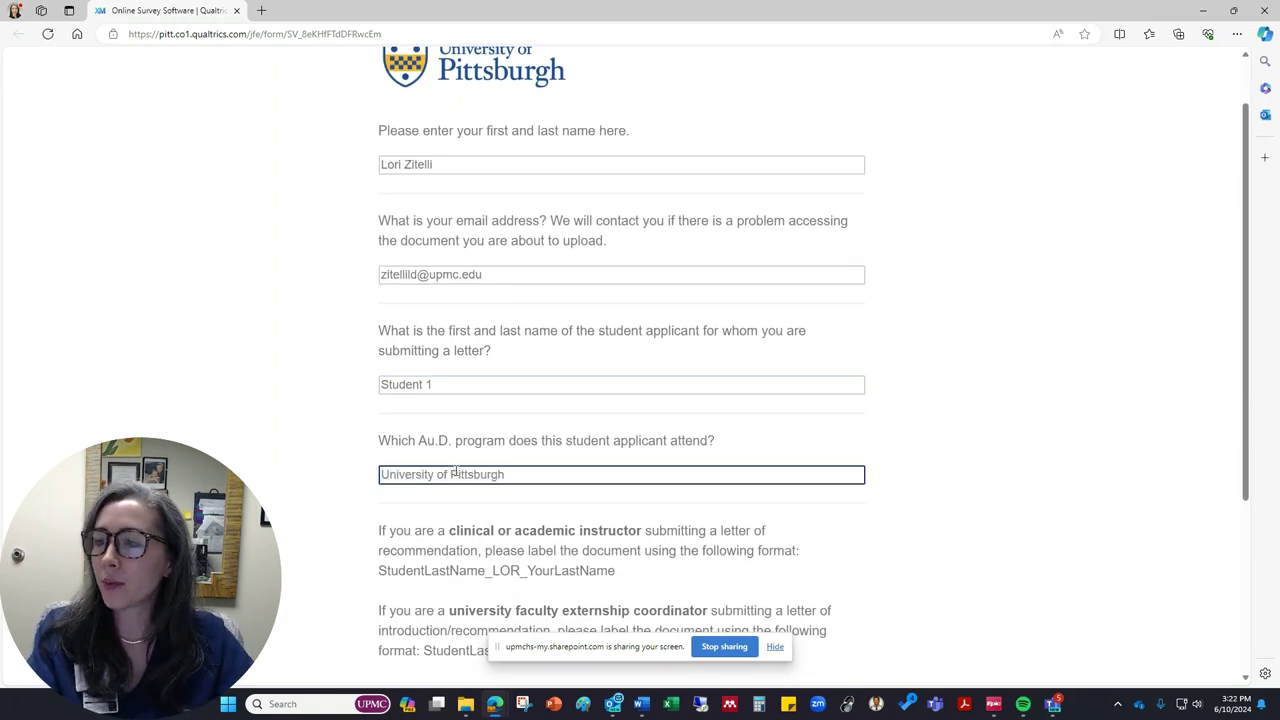
{"action": "scroll", "coordinate": [458, 470], "scroll_direction": "down", "scroll_amount": 1}
{"action": "scroll", "coordinate": [470, 462], "scroll_direction": "down", "scroll_amount": 3}
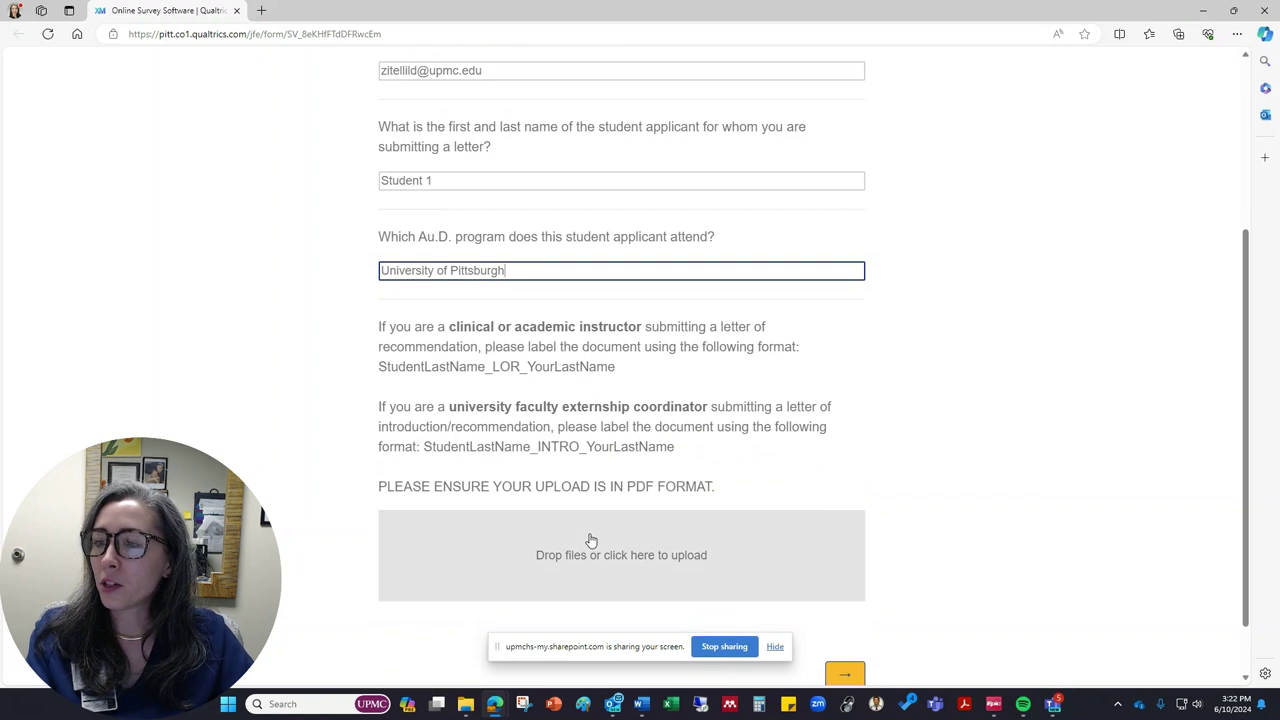
Step: Attach the 33.6 KB LOR PDF to the upload box and submit the instructor's form
{"action": "scroll", "coordinate": [589, 540], "scroll_direction": "down", "scroll_amount": 1}
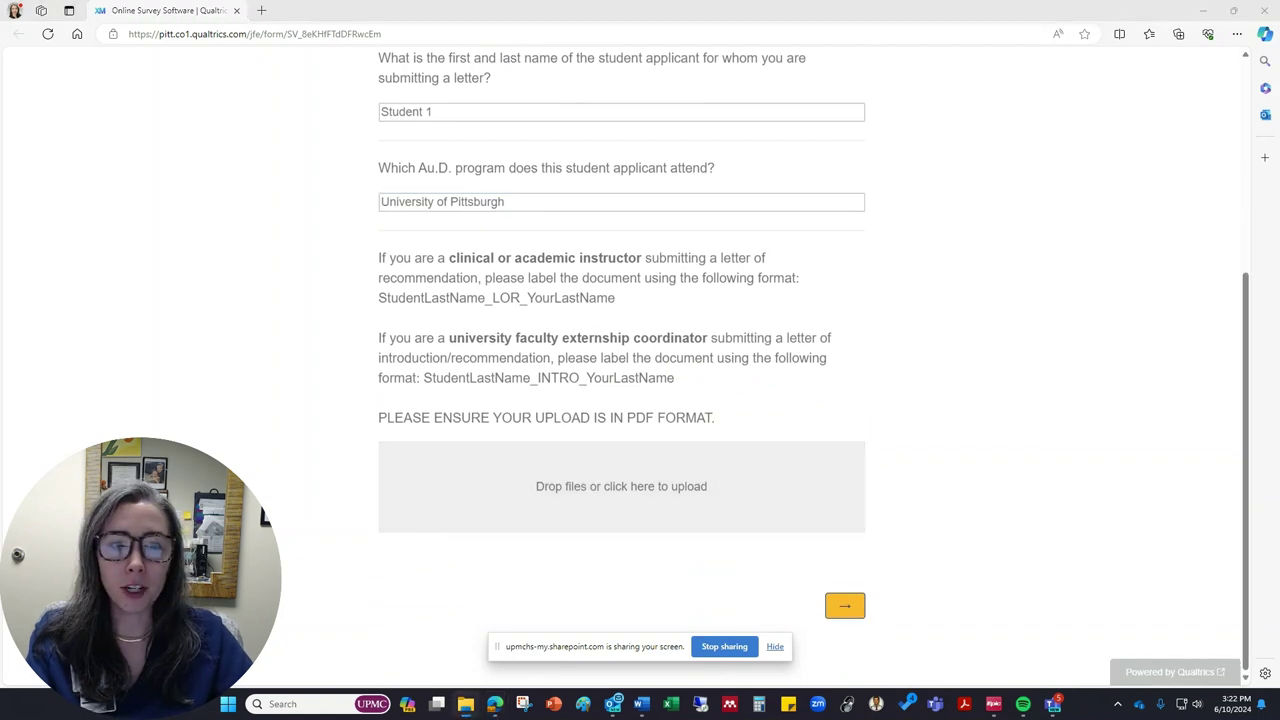
{"action": "left_click_drag", "start_coordinate": [1279, 345], "coordinate": [601, 506]}
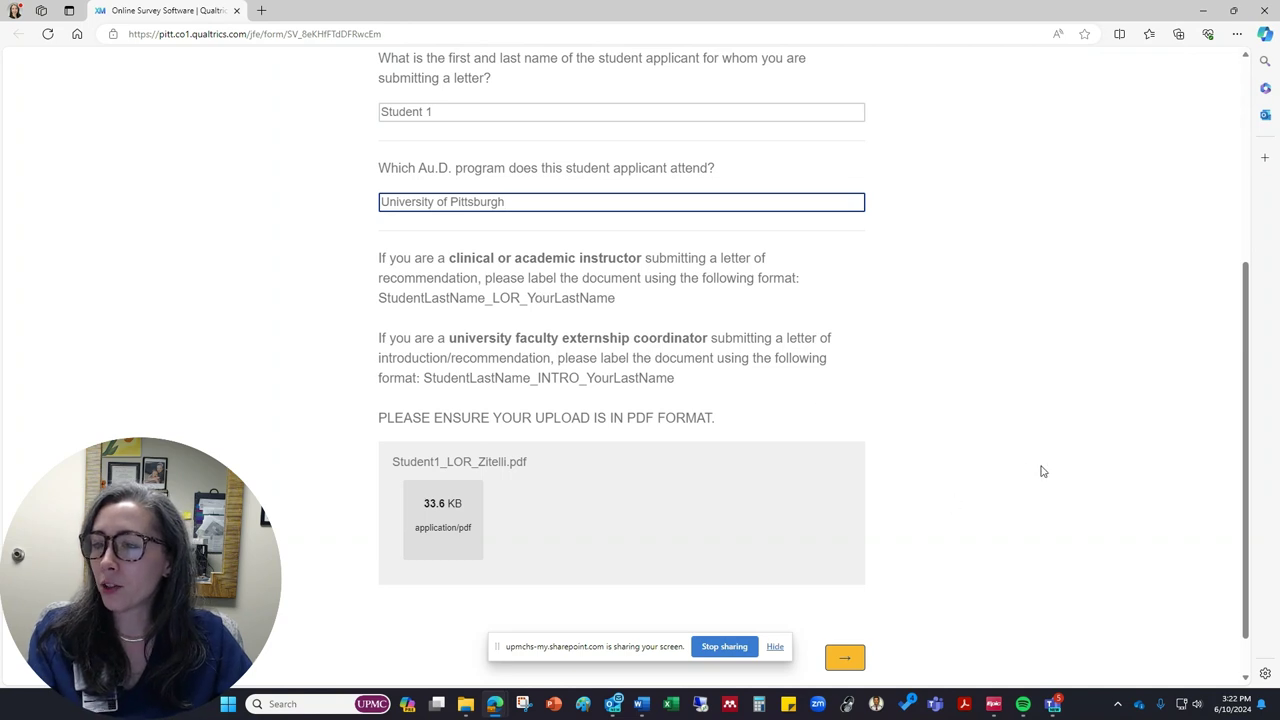
{"action": "scroll", "coordinate": [1030, 480], "scroll_direction": "down", "scroll_amount": 1}
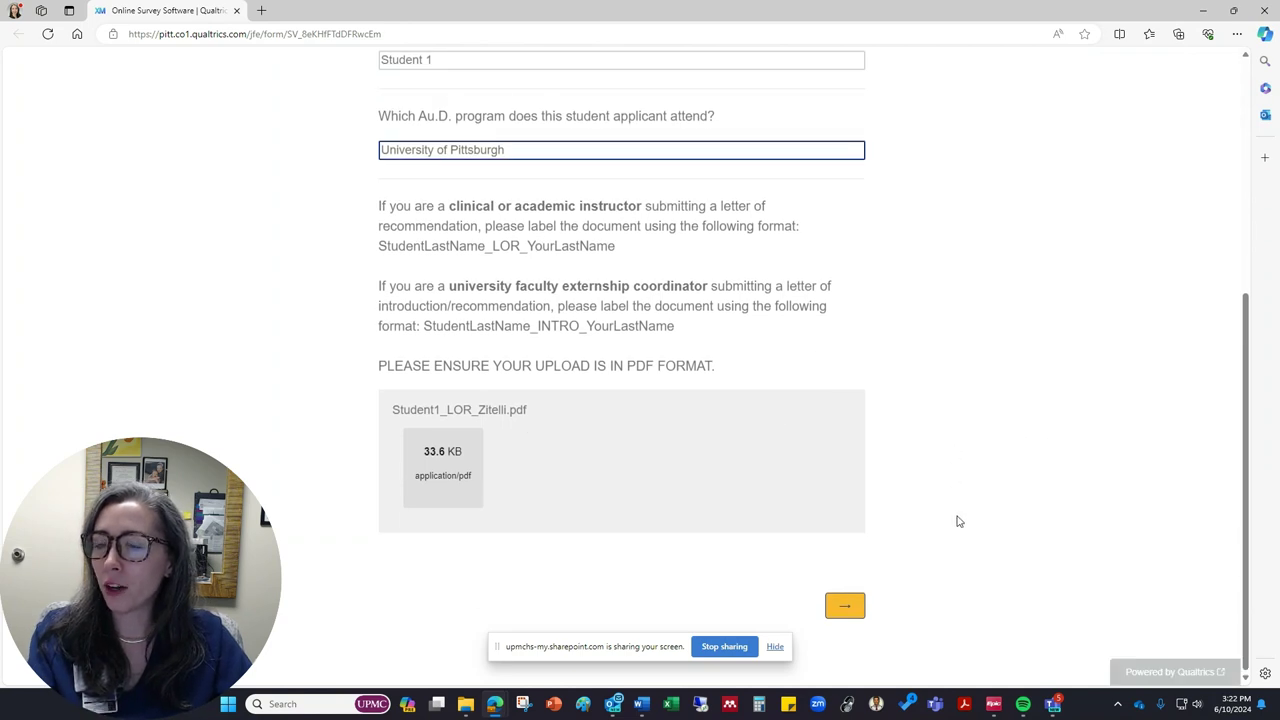
{"action": "left_click", "coordinate": [845, 610]}
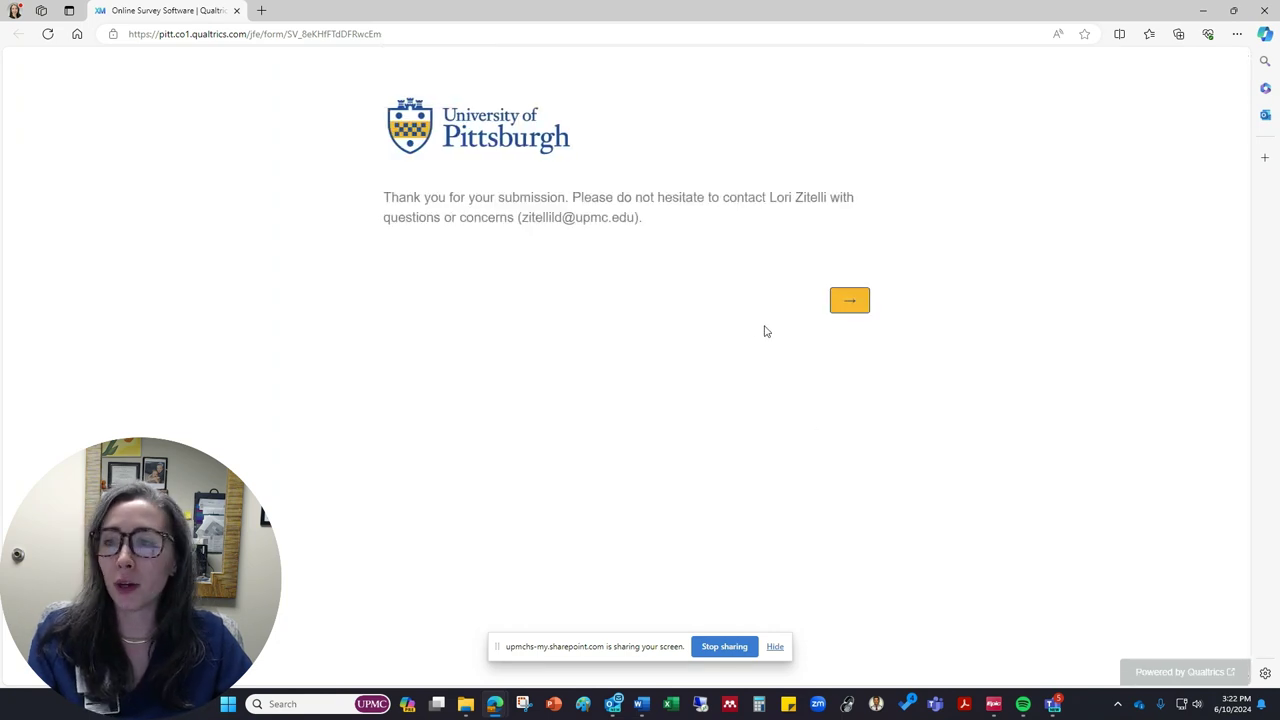
Step: Finalize the instructor's response from the thank-you page
{"action": "left_click", "coordinate": [847, 304]}
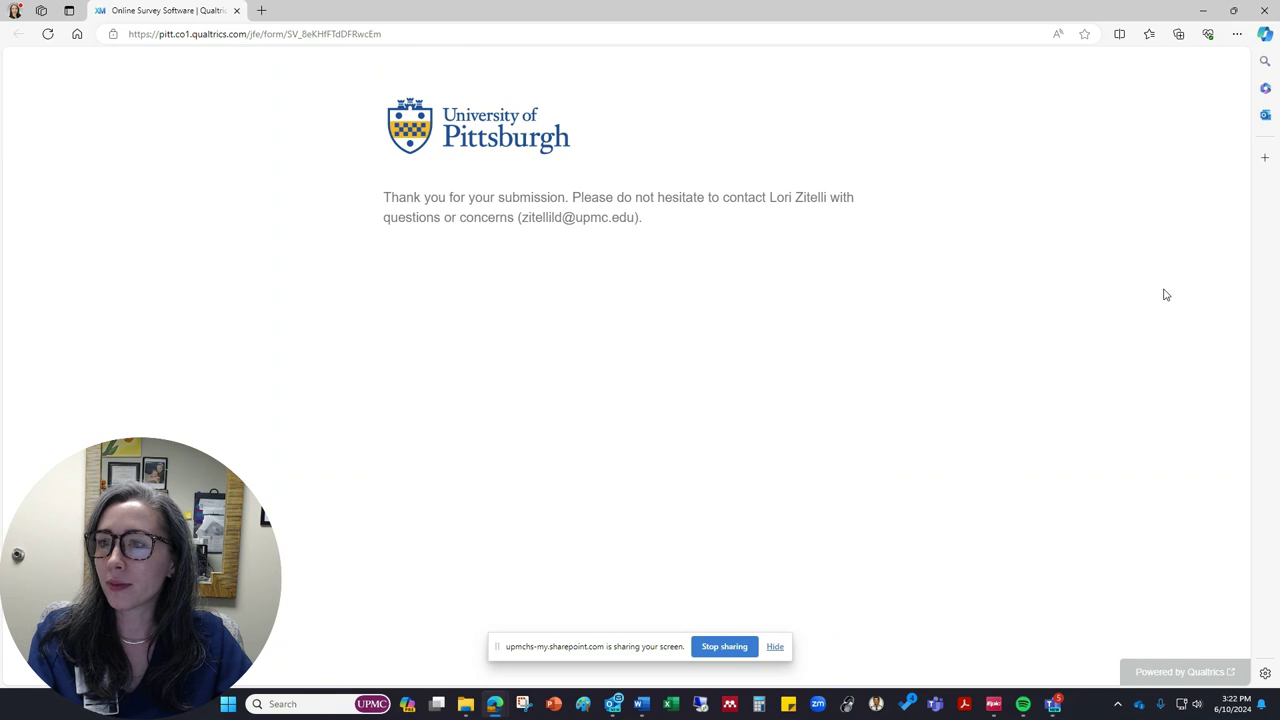